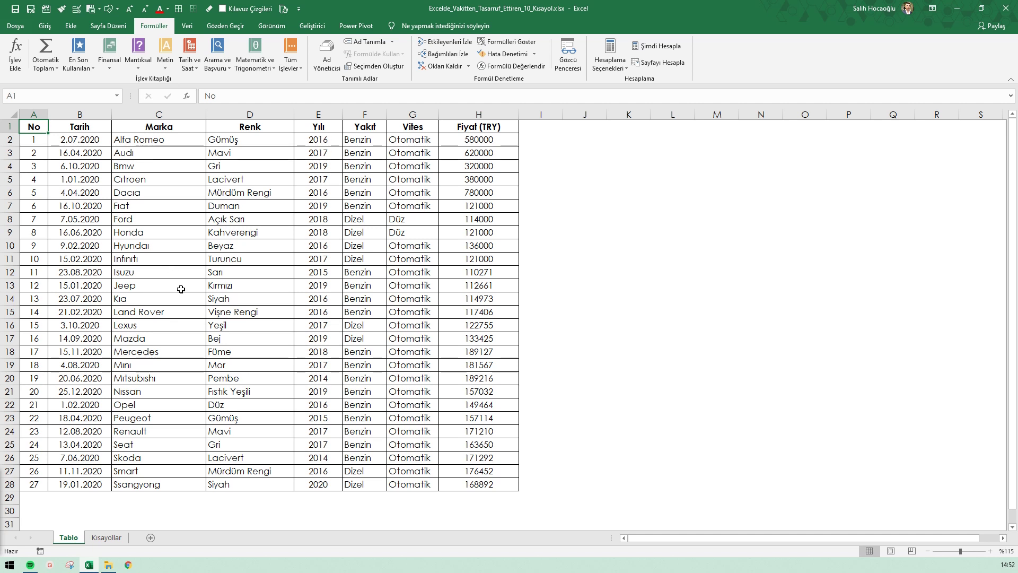
- Convert the car-sales data into a table with headers and apply the yellow banded table style
click(151, 220)
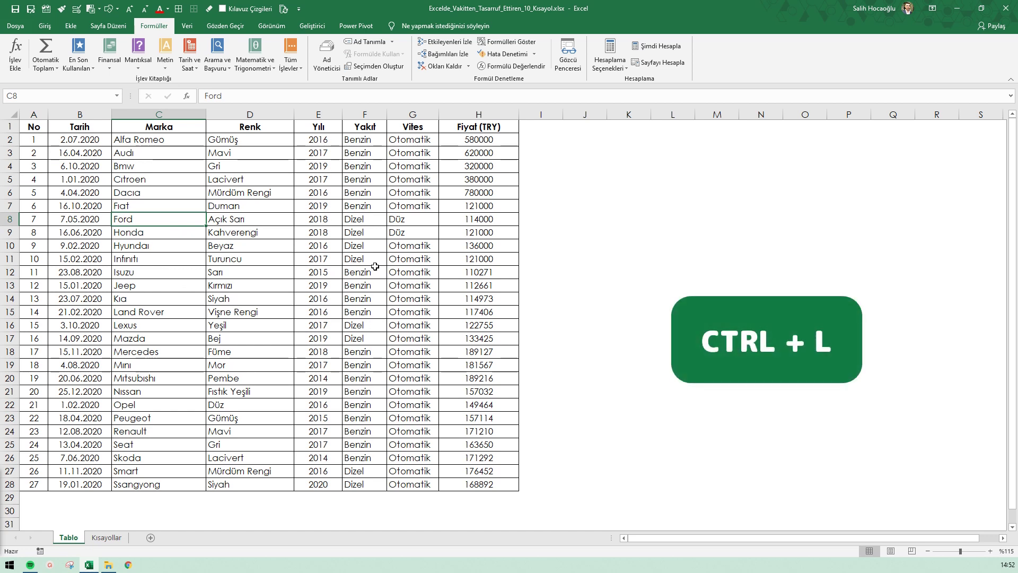
key(ctrl+l)
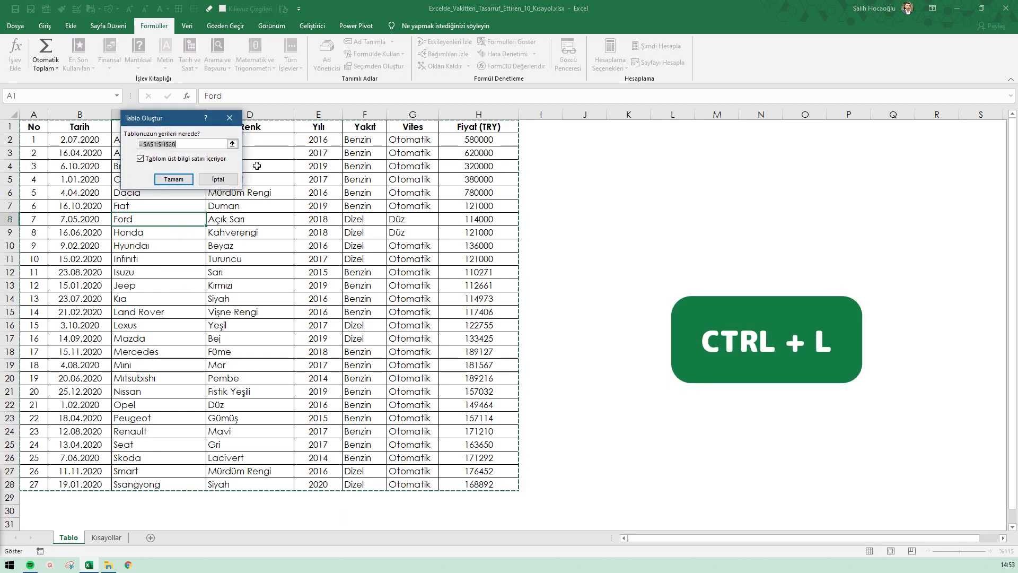
drag(193, 122, 344, 207)
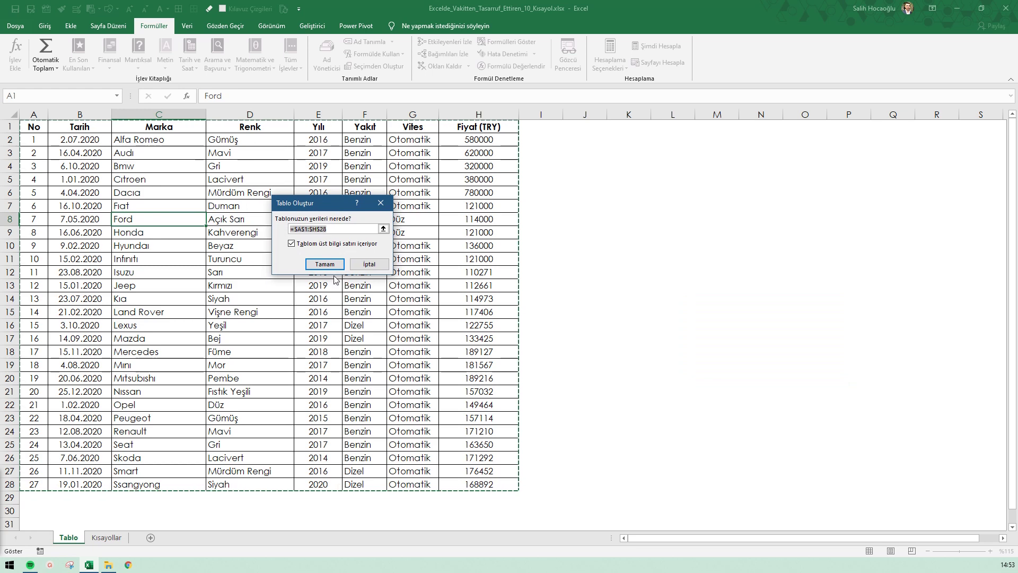
click(324, 264)
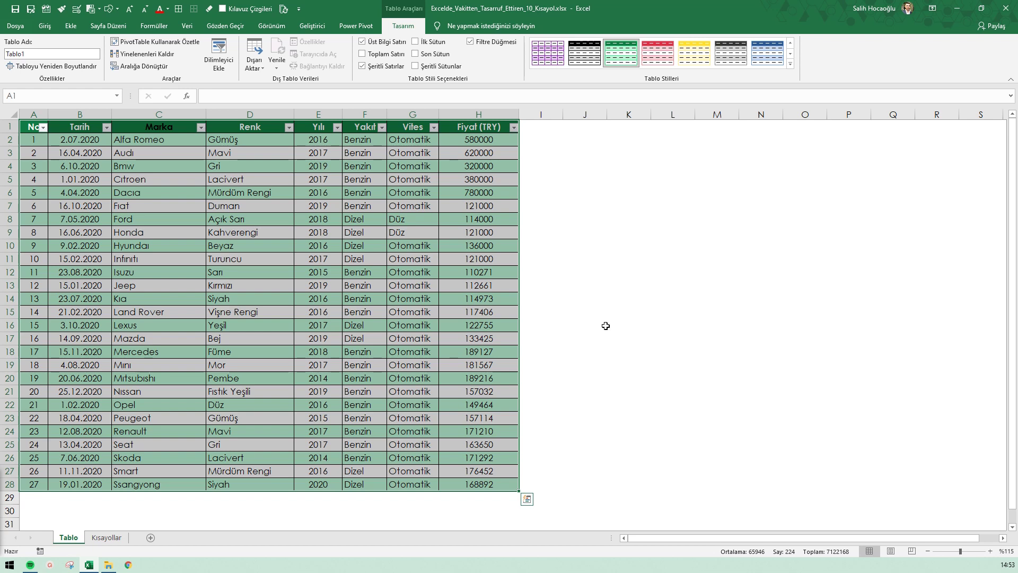
click(793, 66)
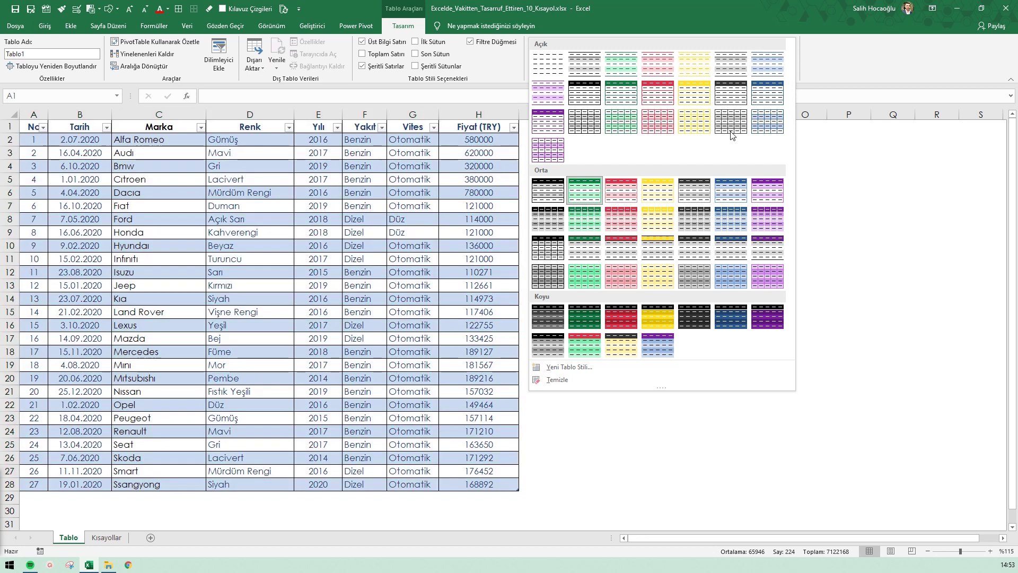
click(659, 199)
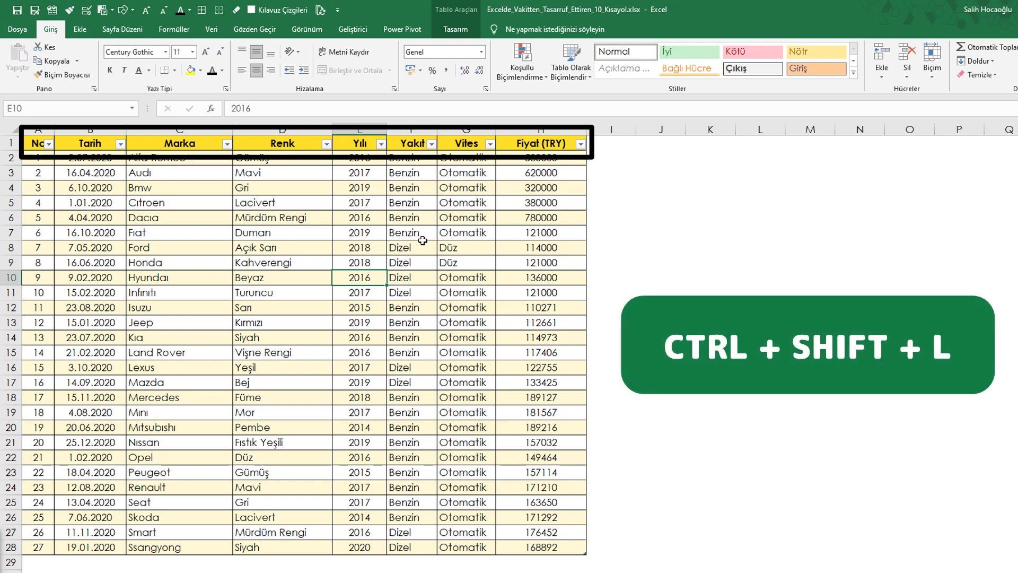
key(ctrl+shift+l)
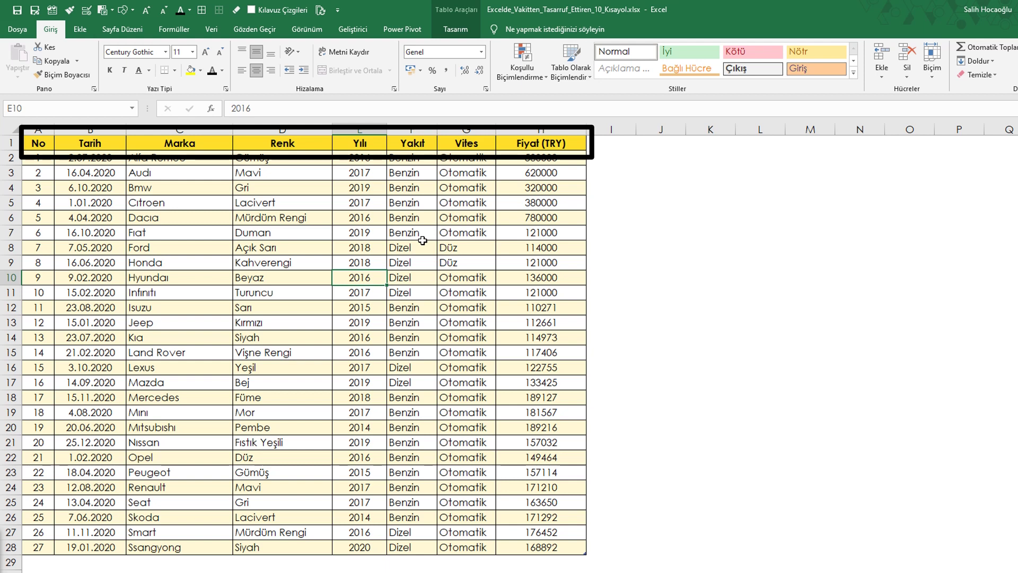
key(ctrl+shift+l)
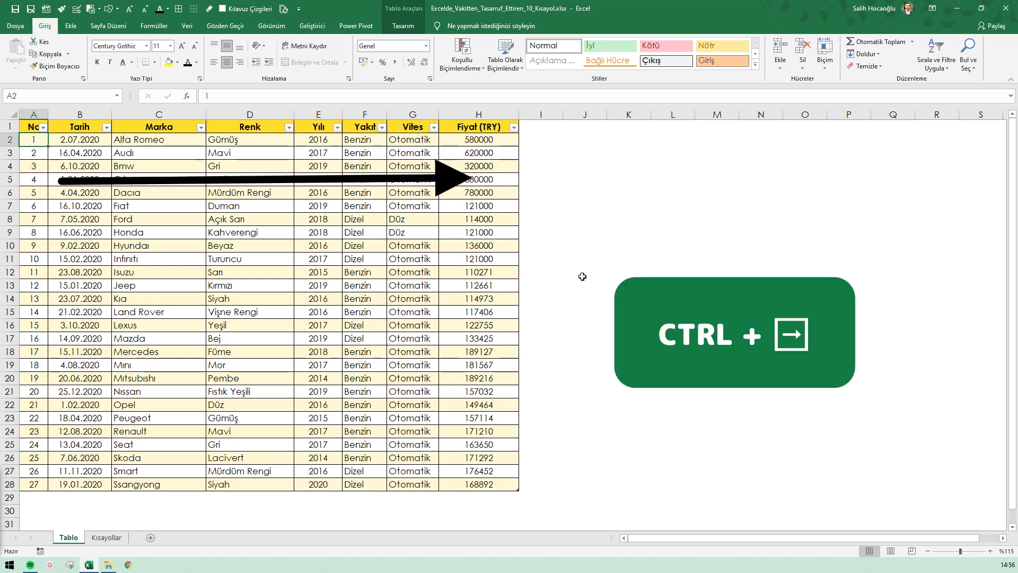
key(ctrl+Right)
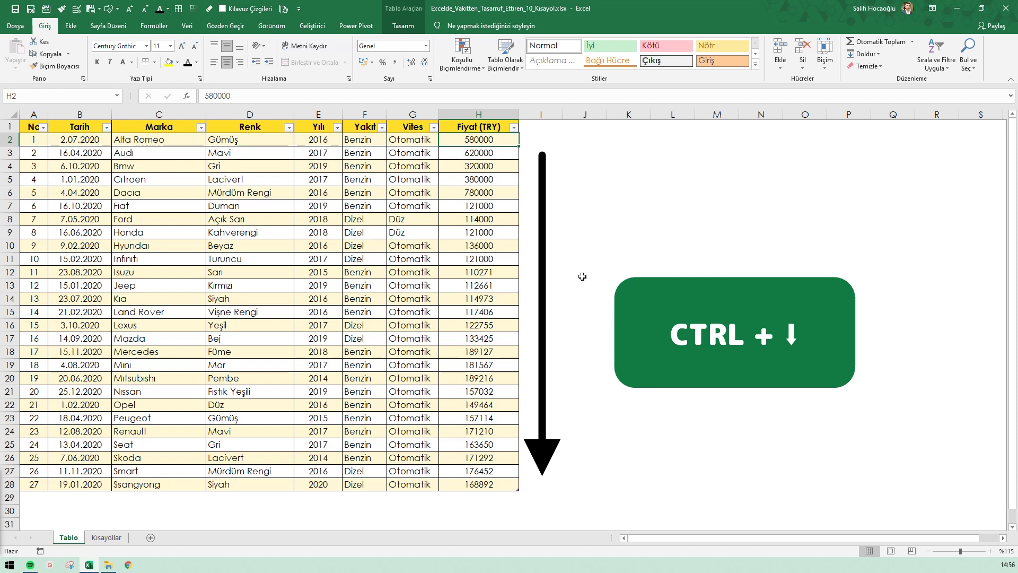
key(ctrl+Down)
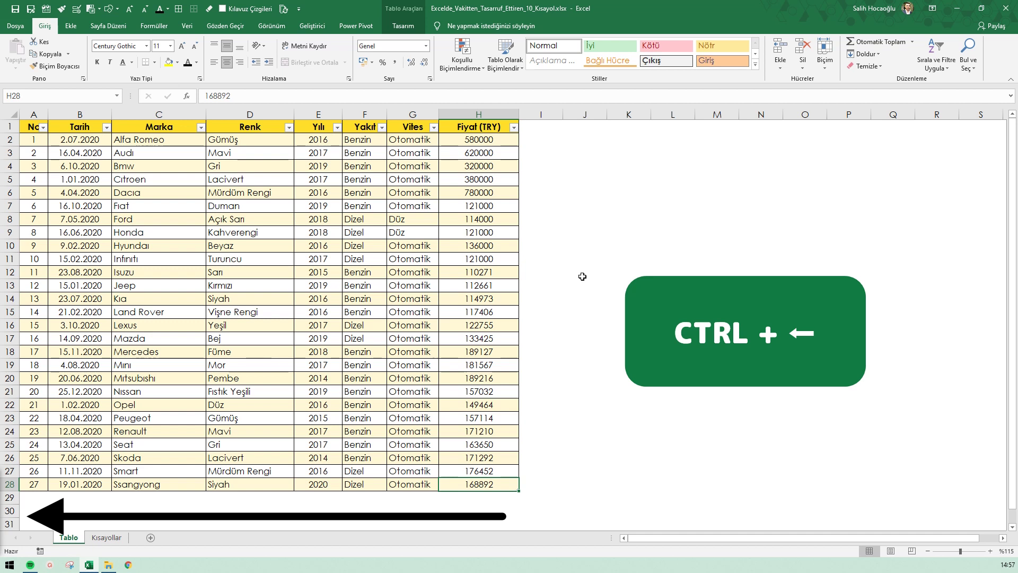
key(ctrl+Left)
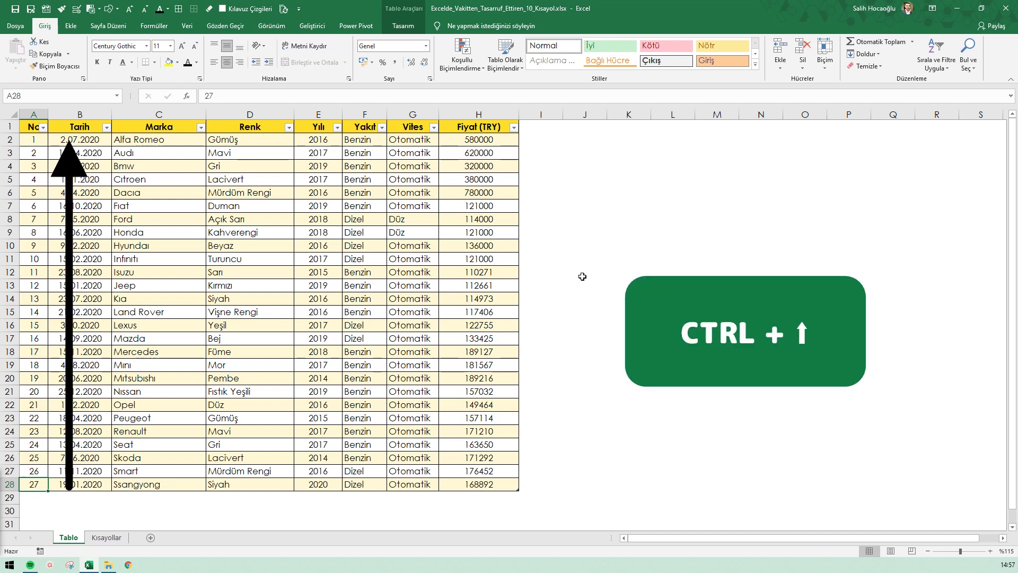
key(ctrl+Up)
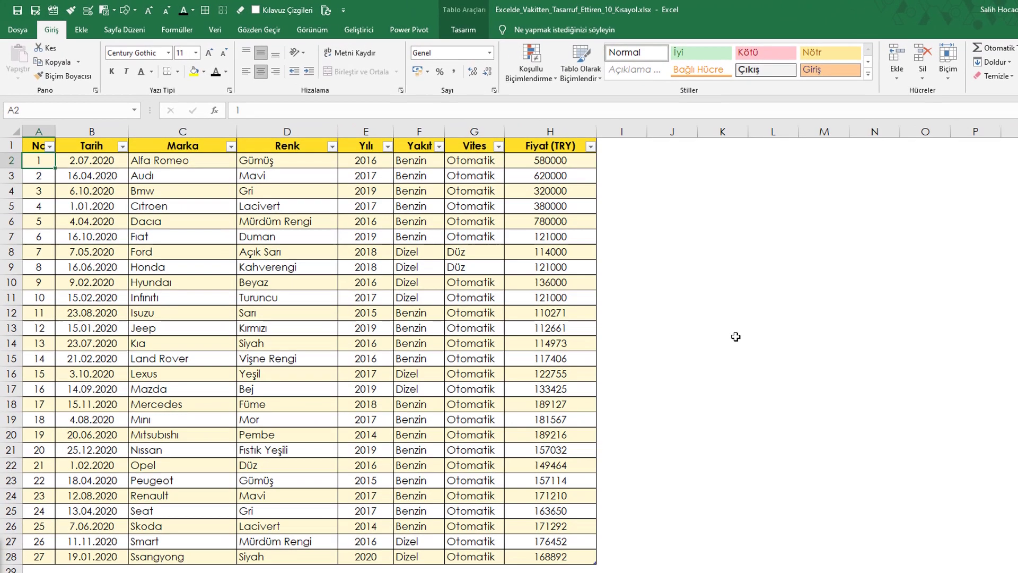
key(ctrl+Right)
key(ctrl+Up)
key(ctrl+Down)
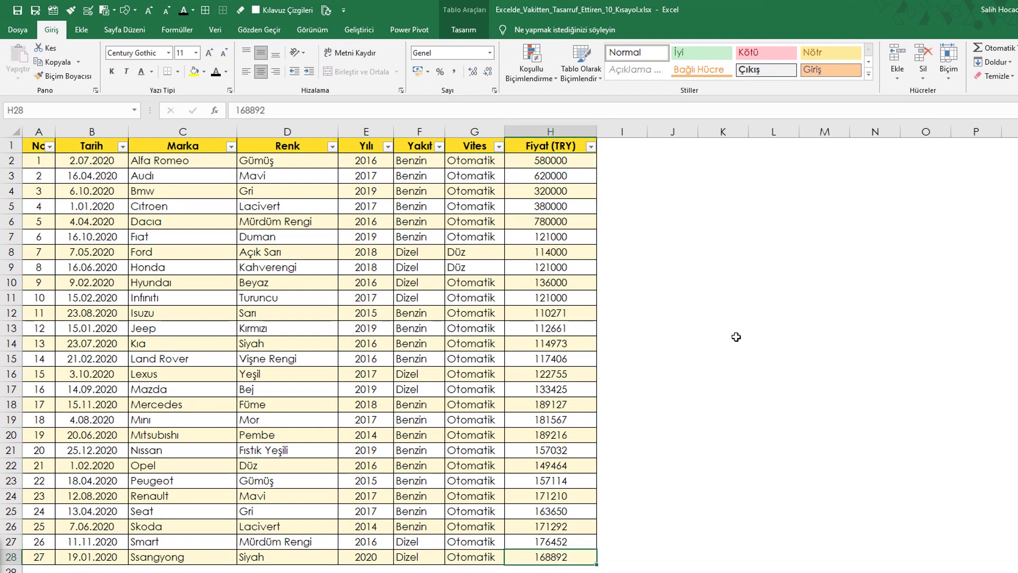
key(ctrl+Left)
key(ctrl+Up)
key(ctrl+Right)
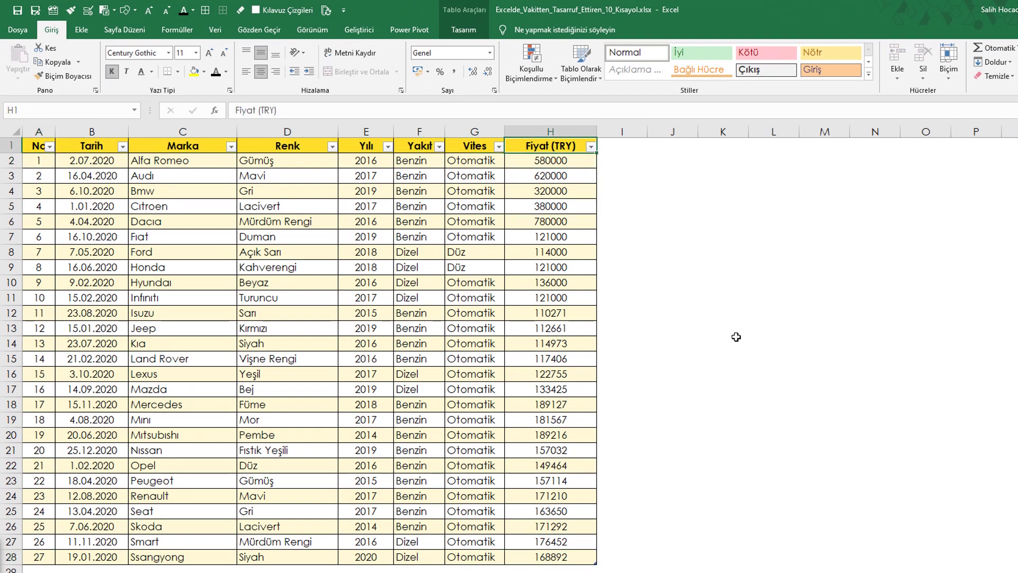
key(ctrl+Down)
key(ctrl+Left)
key(ctrl+Up)
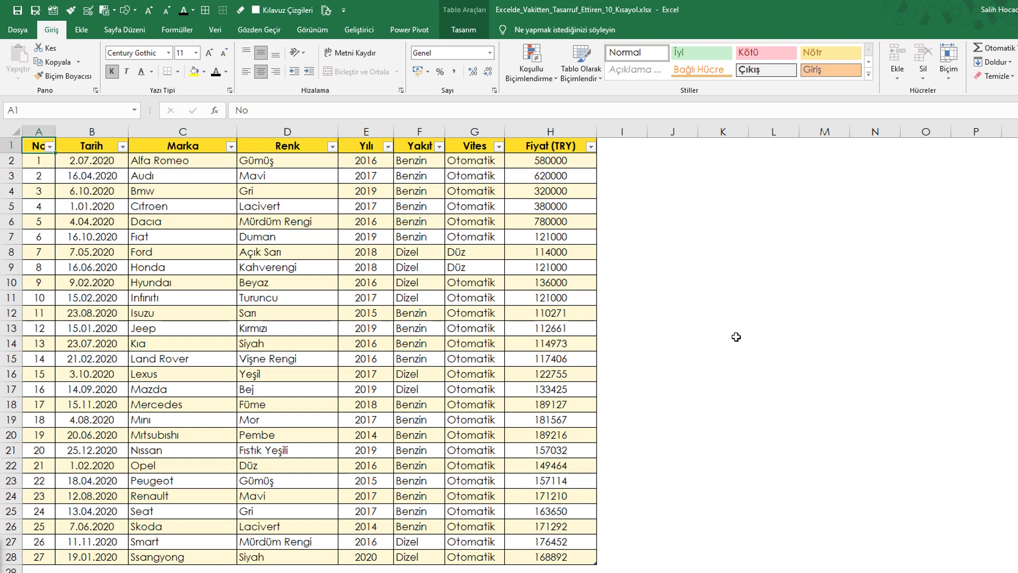
key(Down)
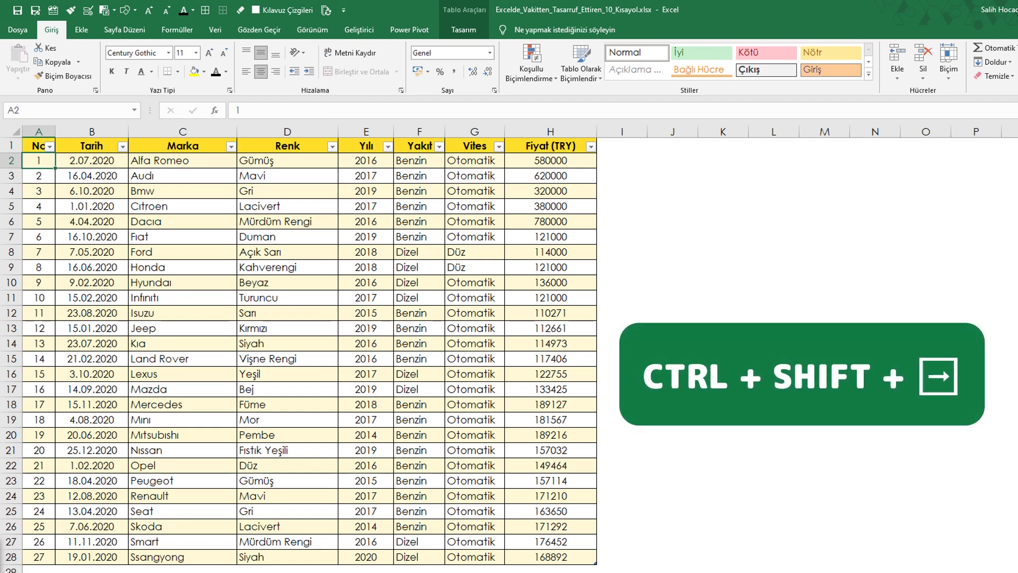
key(ctrl+shift+Right)
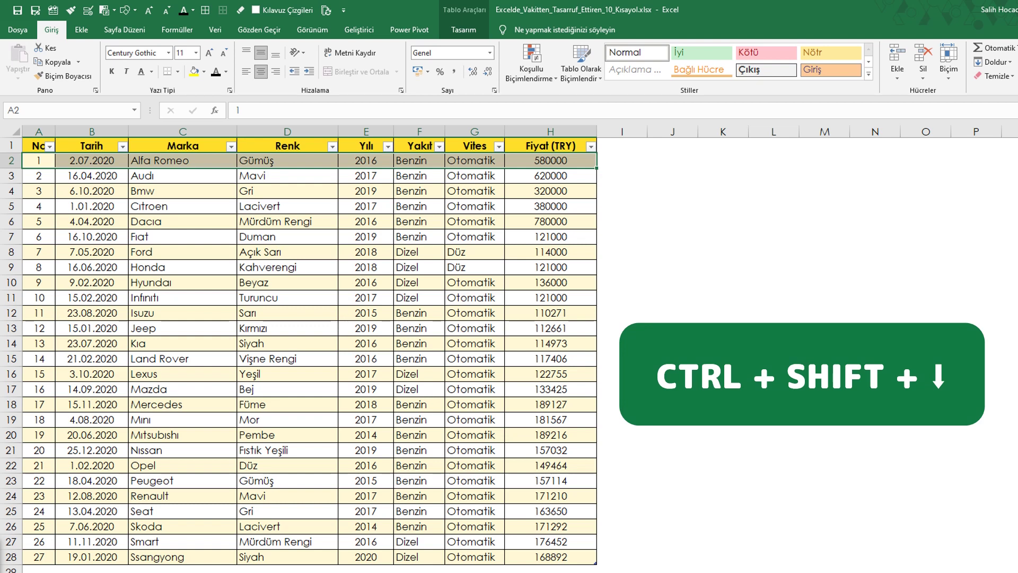
key(ctrl+shift+Down)
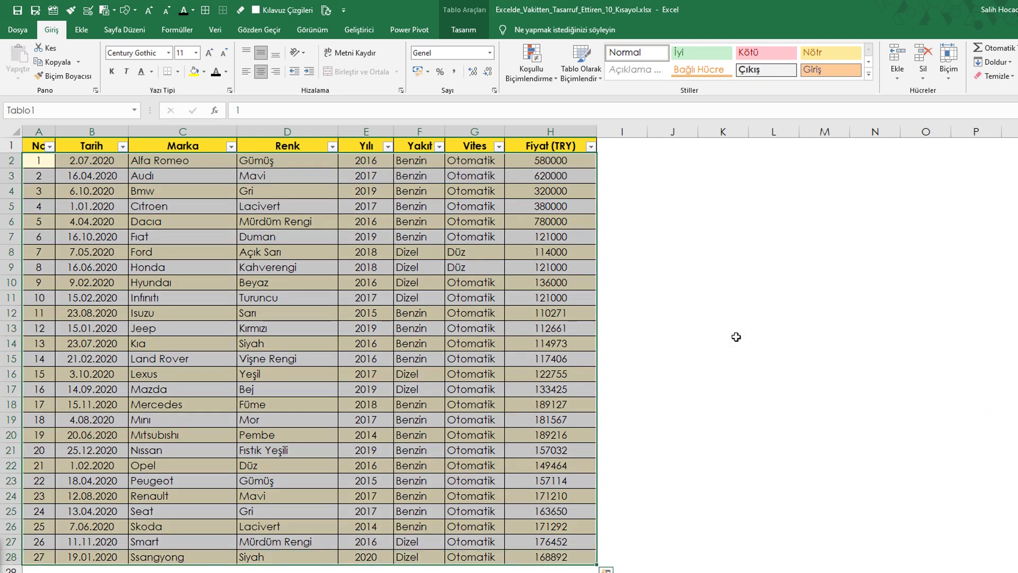
key(shift+BackSpace)
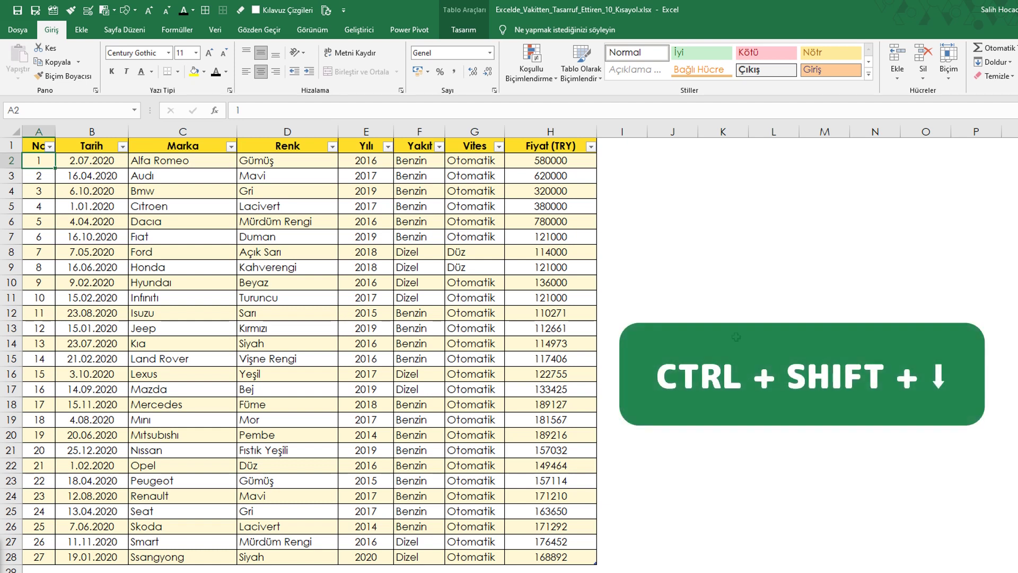
key(ctrl+shift+Down)
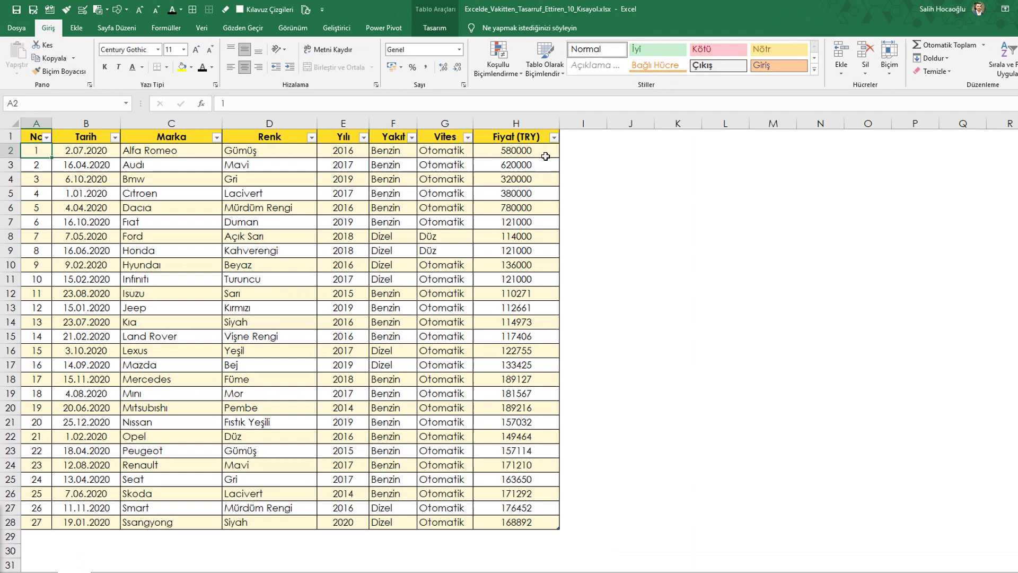
- Format the prices in H2:H28 as lira currency with Ctrl+Shift+$
drag(498, 141, 509, 492)
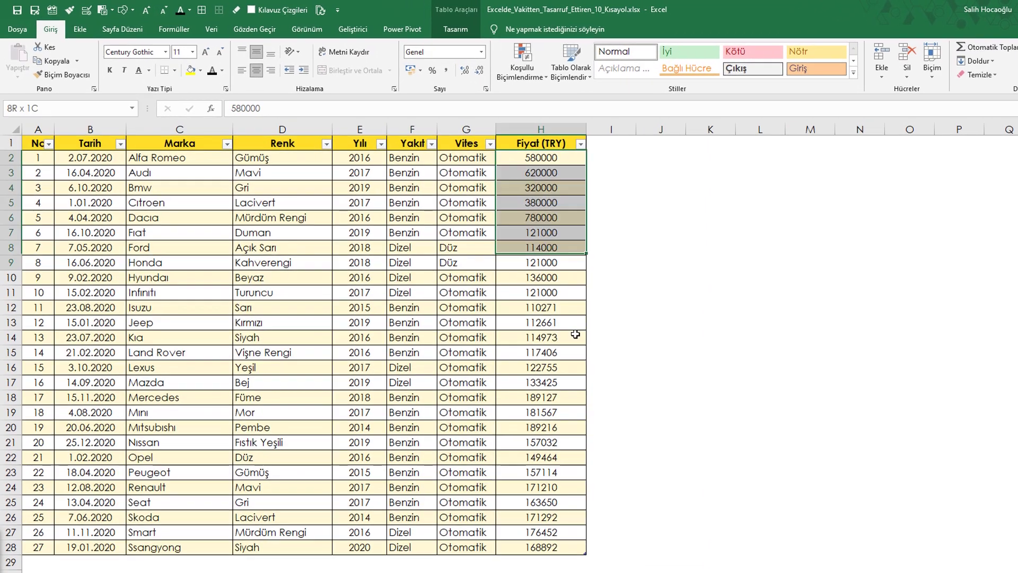
drag(574, 555, 573, 547)
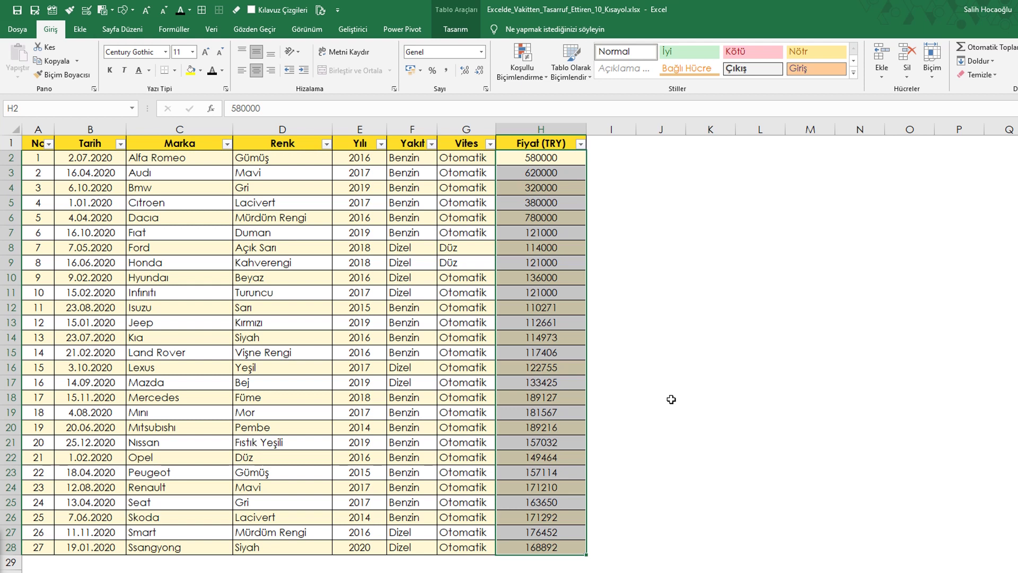
drag(562, 276, 562, 548)
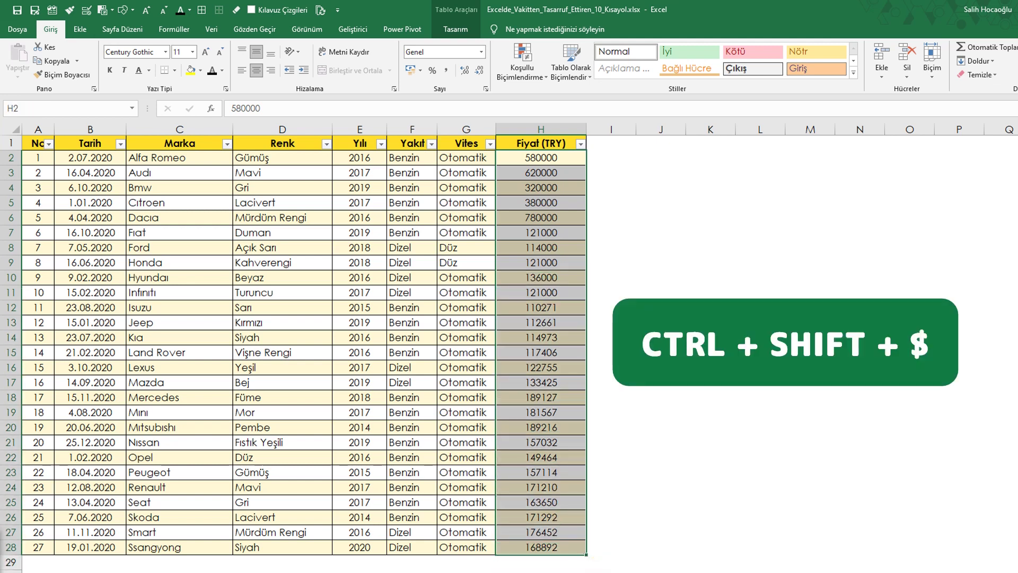
key(ctrl+shift+4)
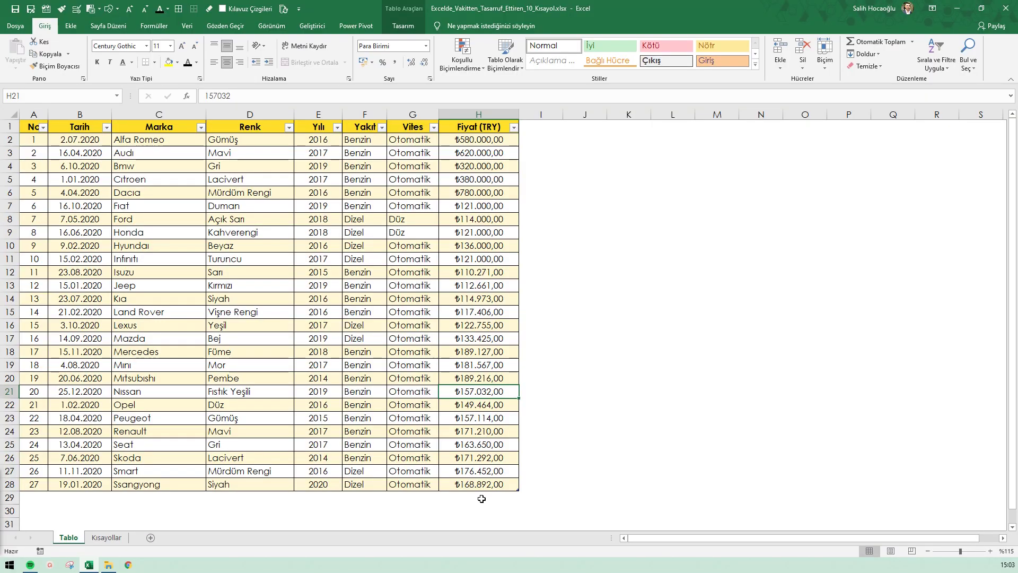
- Widen the price column and AutoSum the prices into H29, giving ₺5.879.507,00
double_click(518, 114)
drag(487, 139, 499, 499)
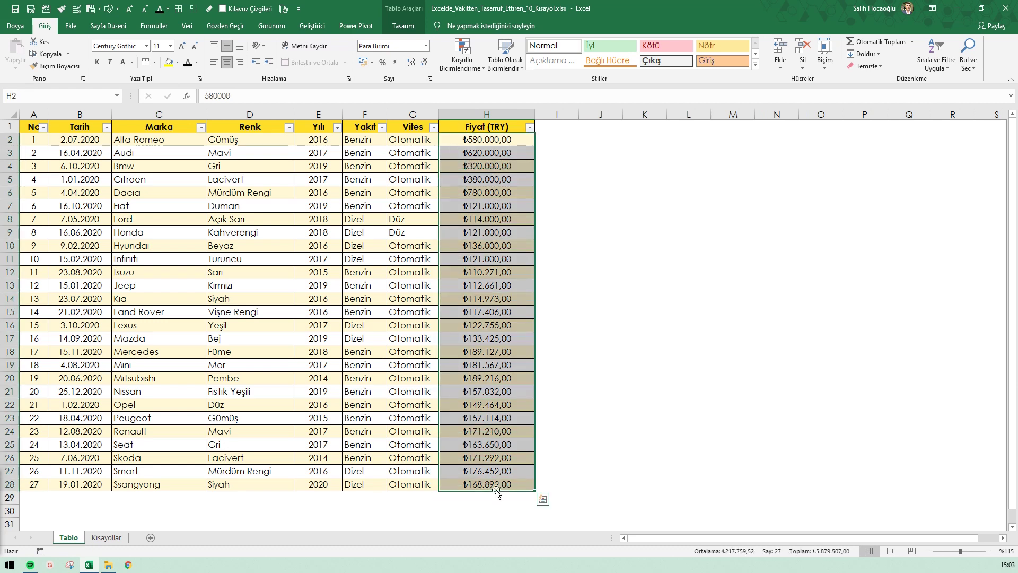
click(484, 500)
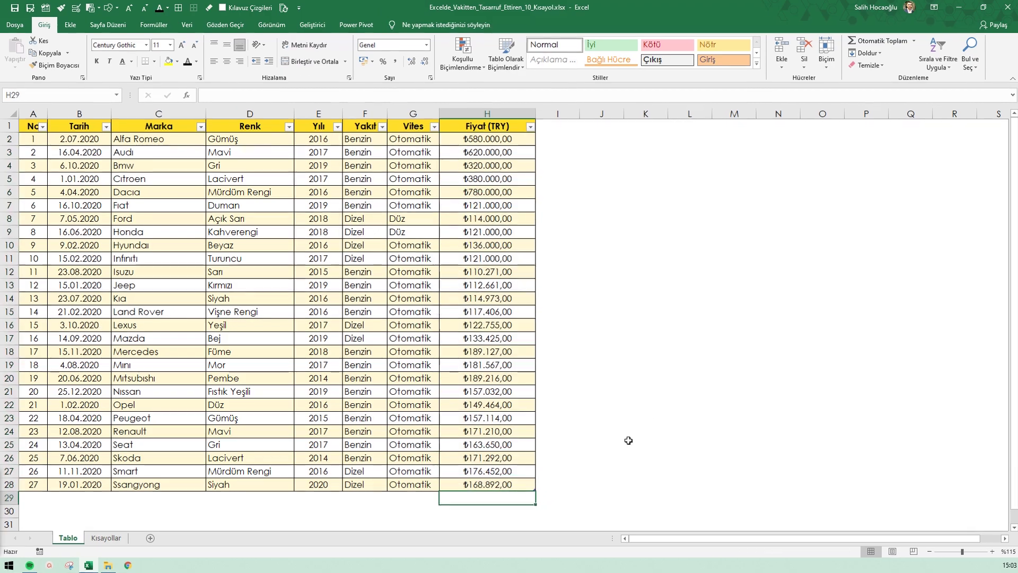
key(ctrl+m)
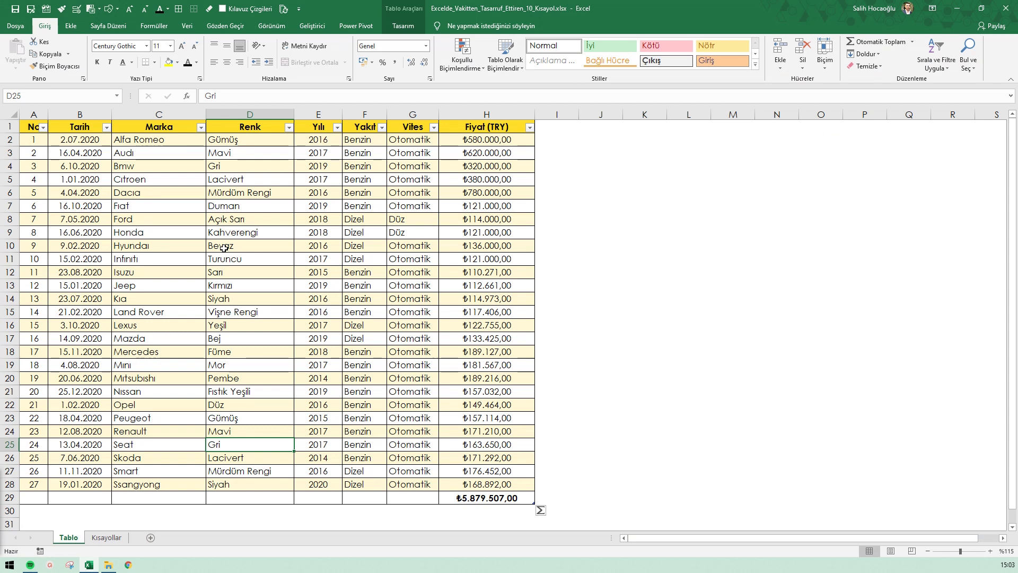
drag(159, 139, 159, 484)
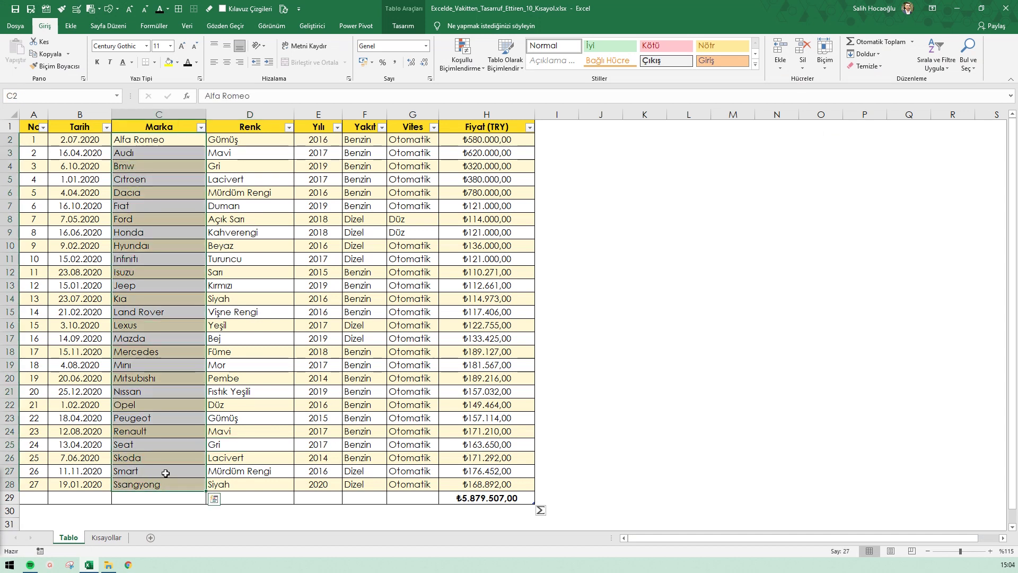
click(159, 153)
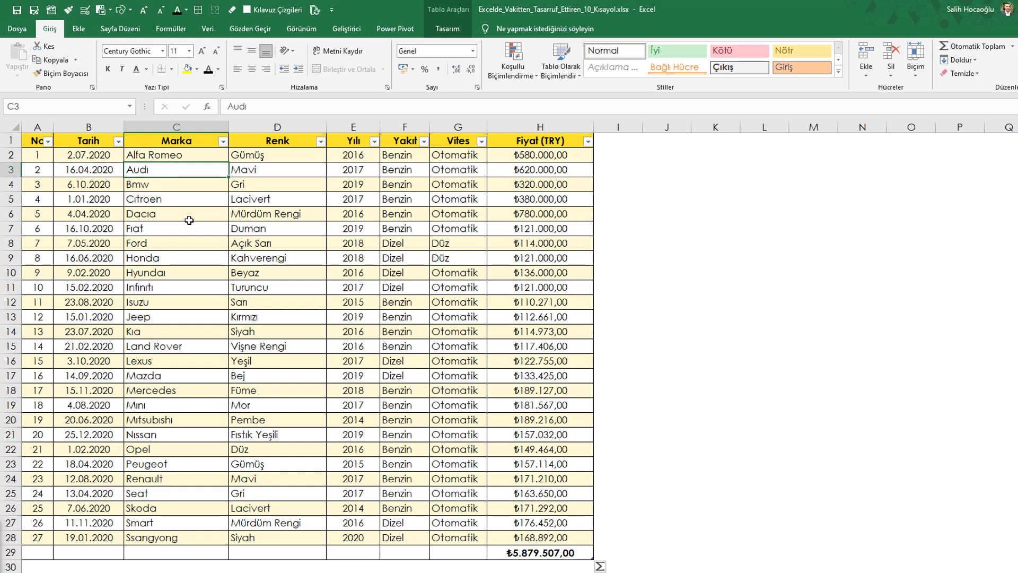
key(Down)
key(Down)
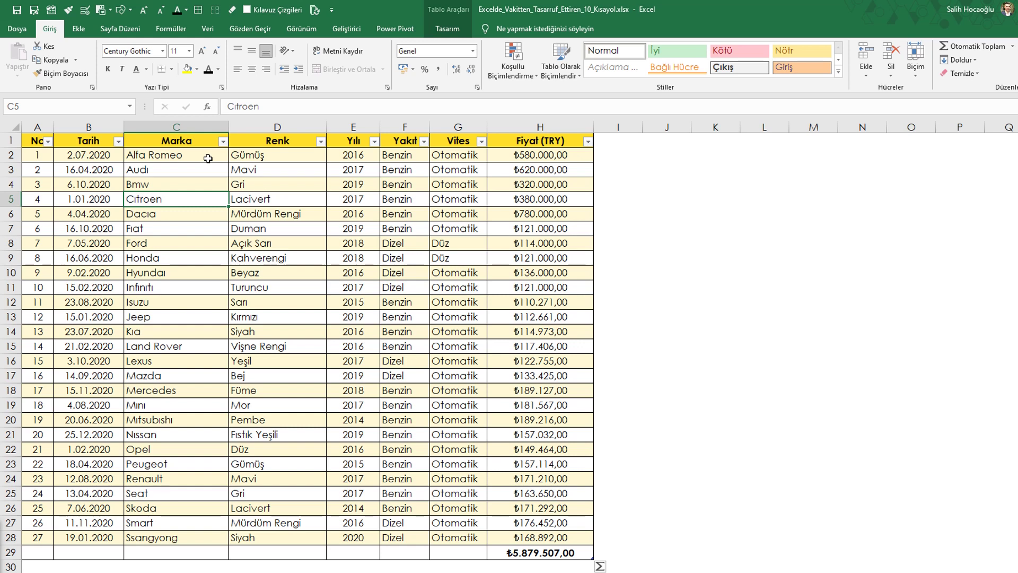
click(208, 158)
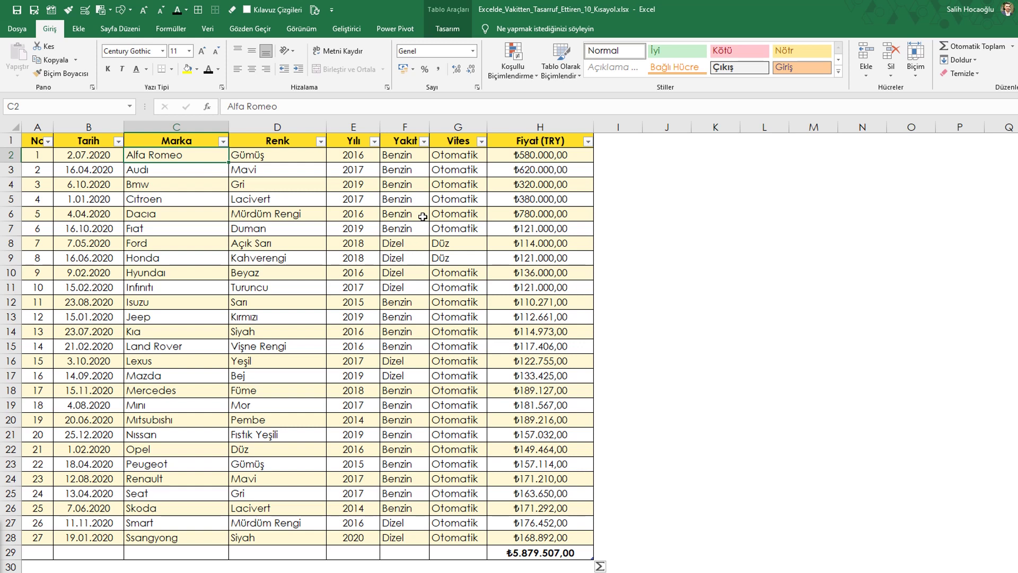
key(ctrl+shift+Down)
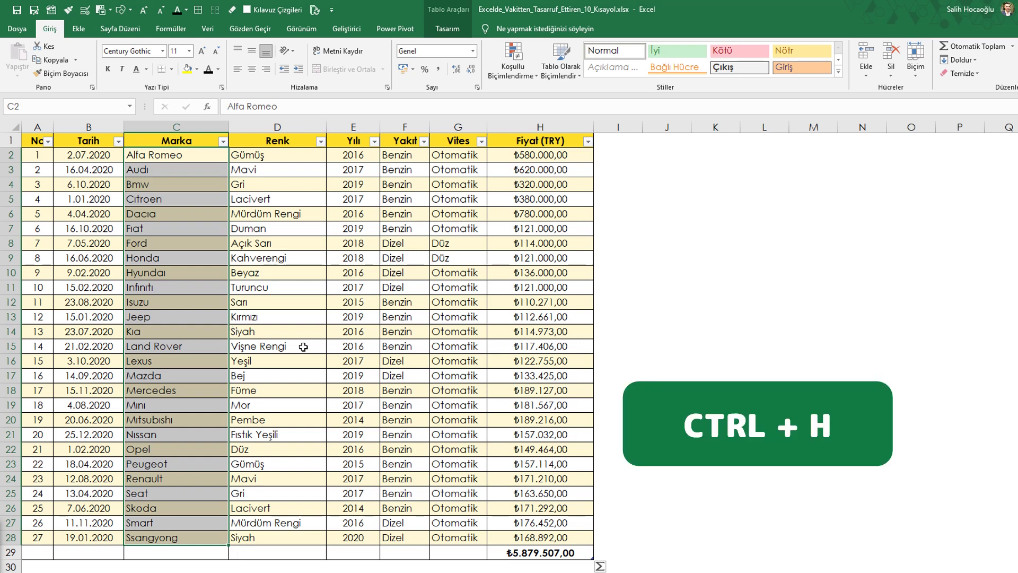
- Replace all 17 dotless ı characters with dotted i across the brand names
key(ctrl+h)
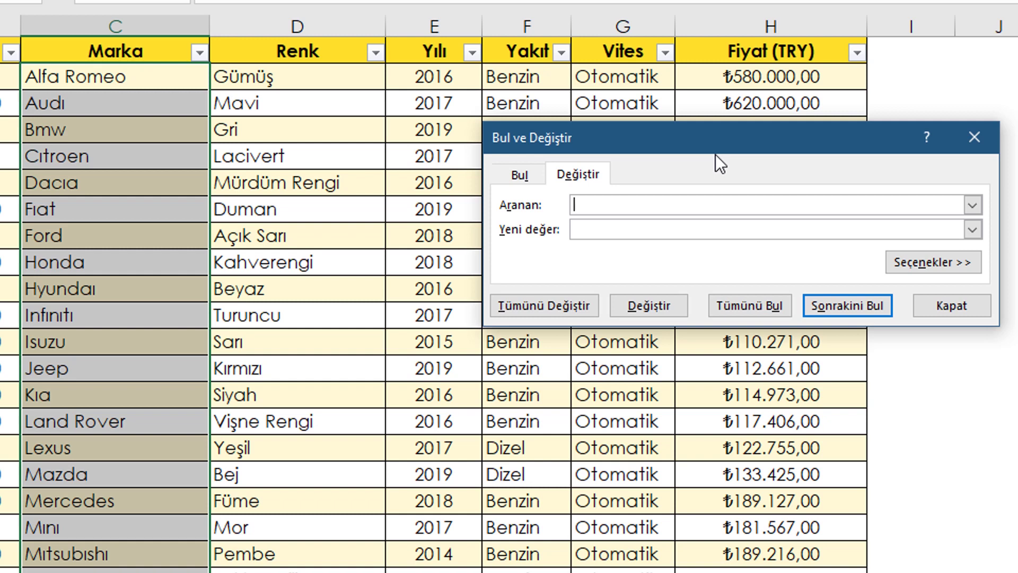
text(ı)
key(Tab)
text(i)
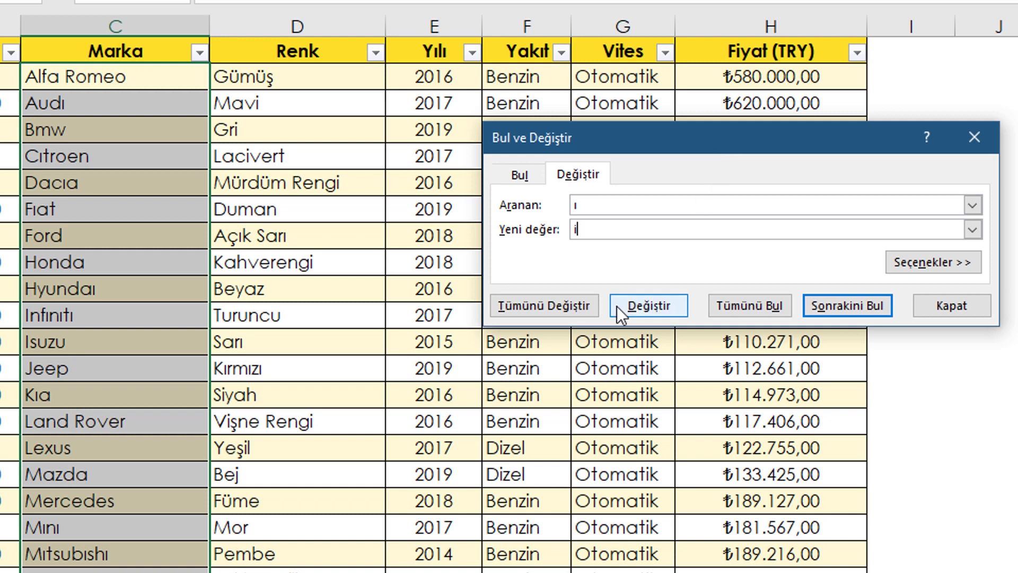
click(535, 306)
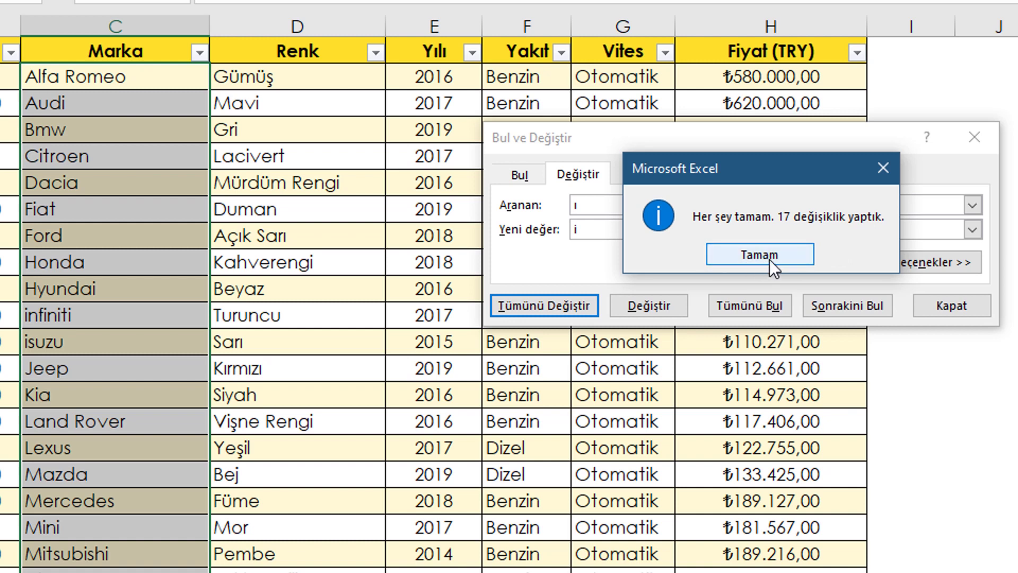
click(750, 260)
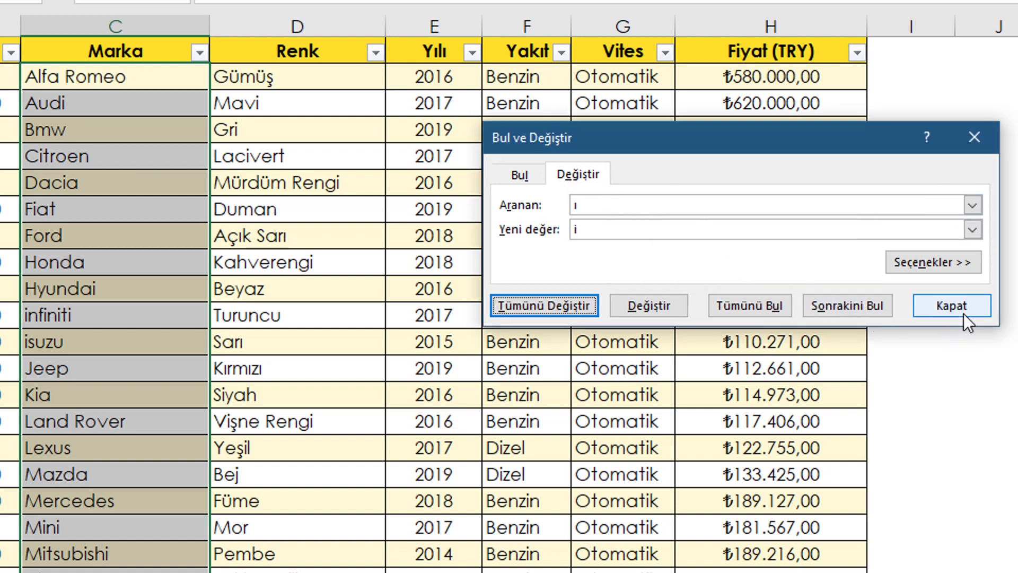
click(952, 306)
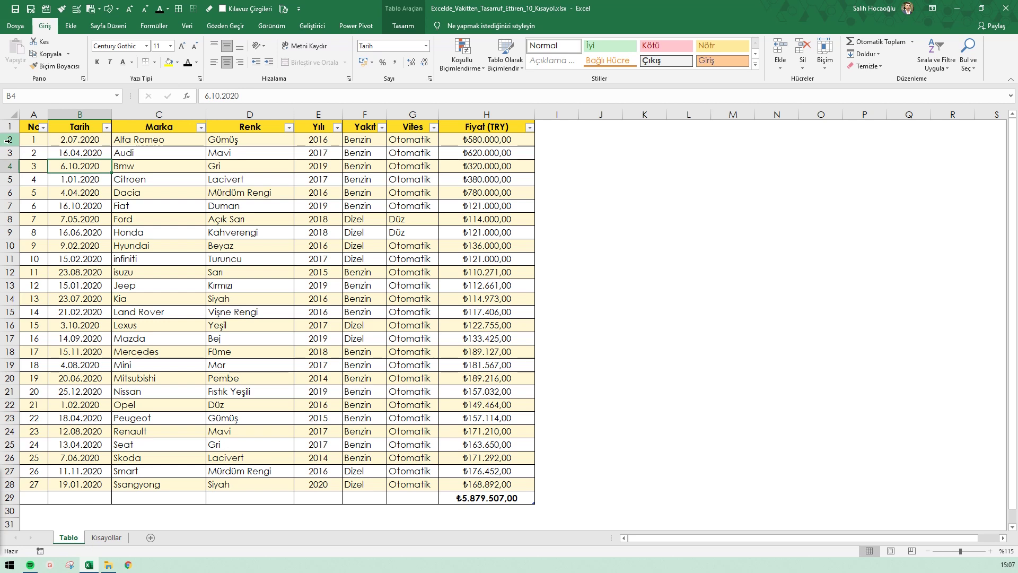
- Insert eight blank rows above Alfa Romeo, pushing it down to row 10
right_click(10, 139)
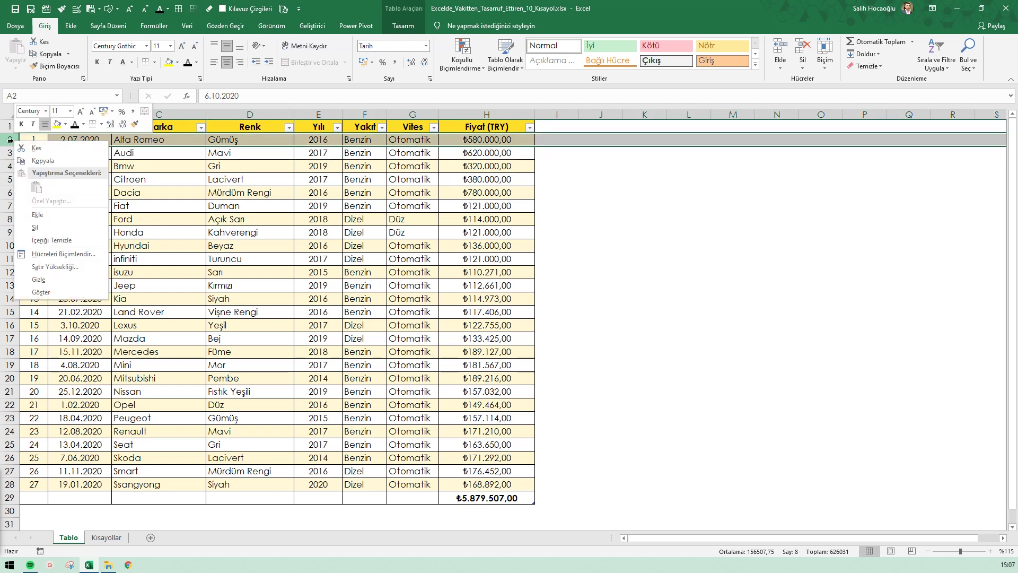
click(53, 220)
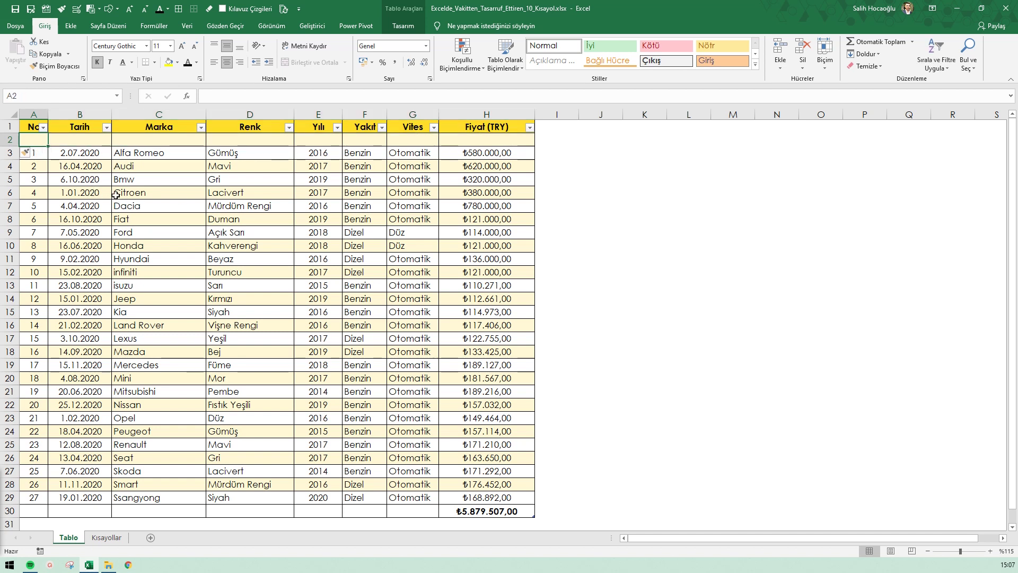
key(F4)
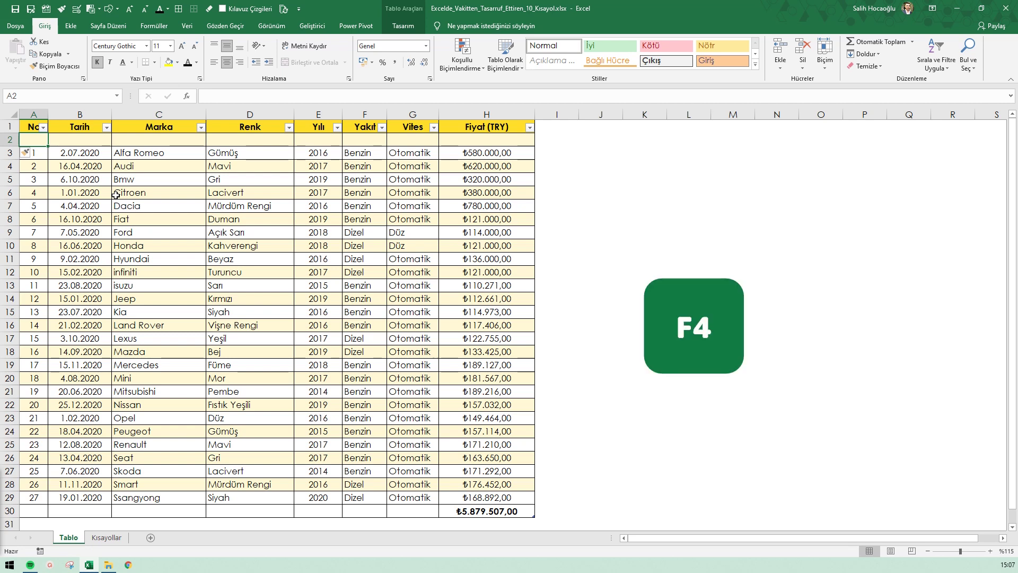
key(F4)
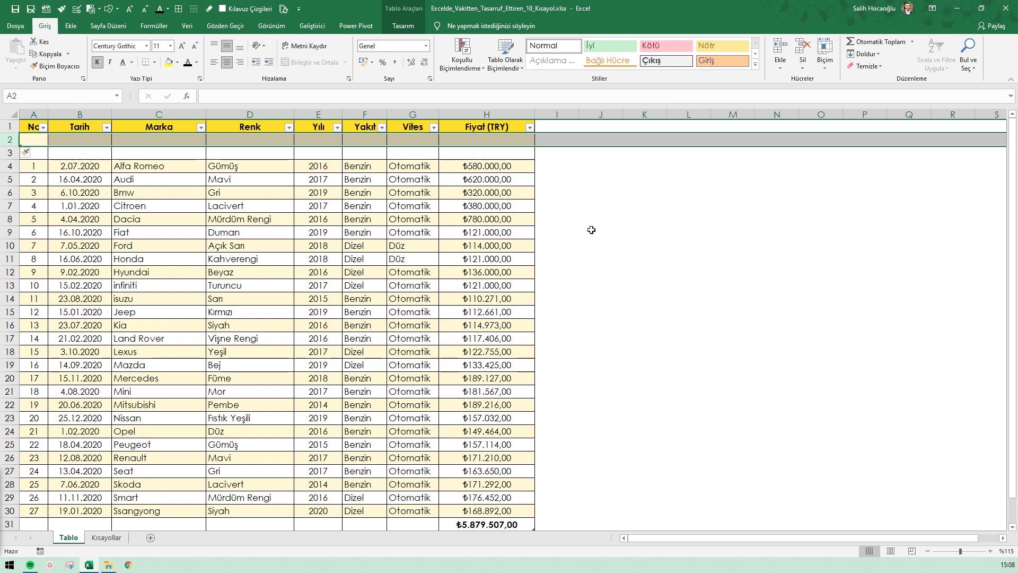
key(ctrl+plus)
key(ctrl+plus)
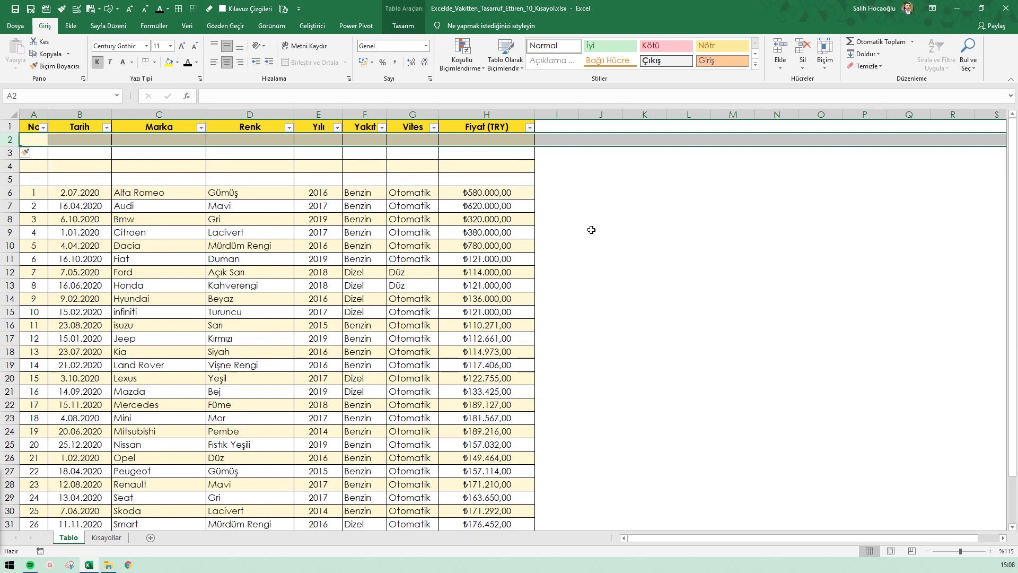
key(ctrl+plus)
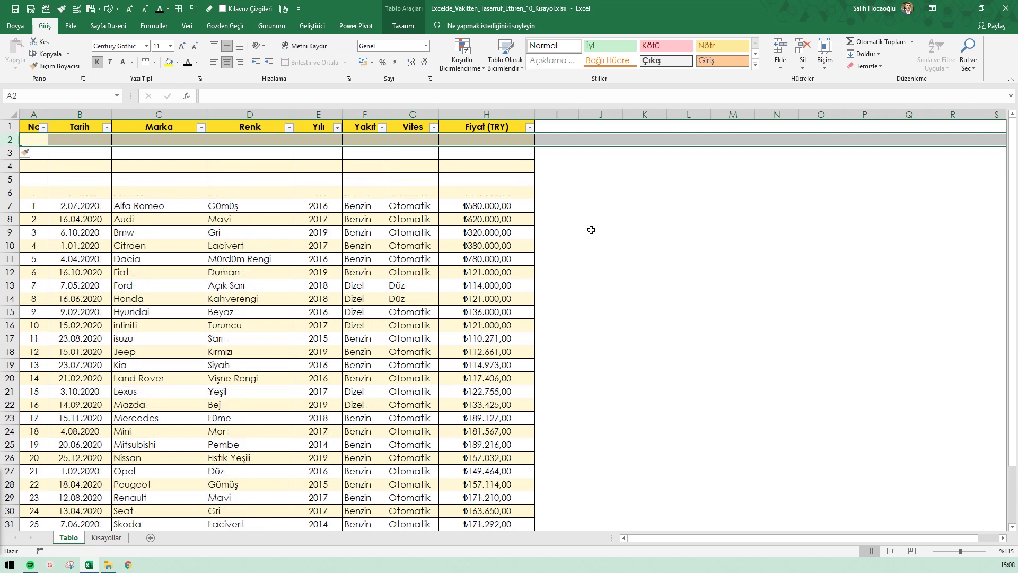
key(ctrl+plus)
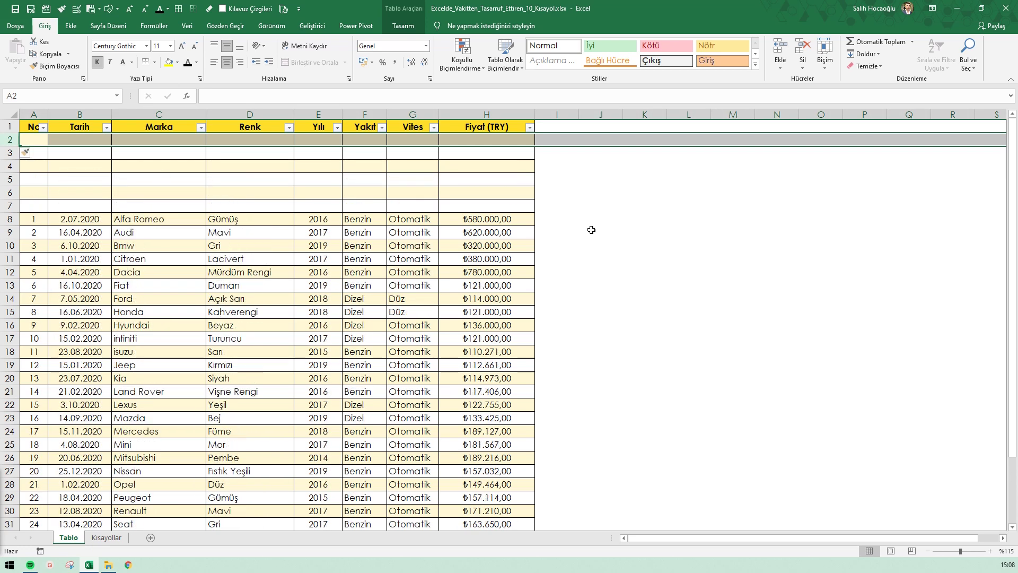
key(ctrl+plus)
key(ctrl+plus)
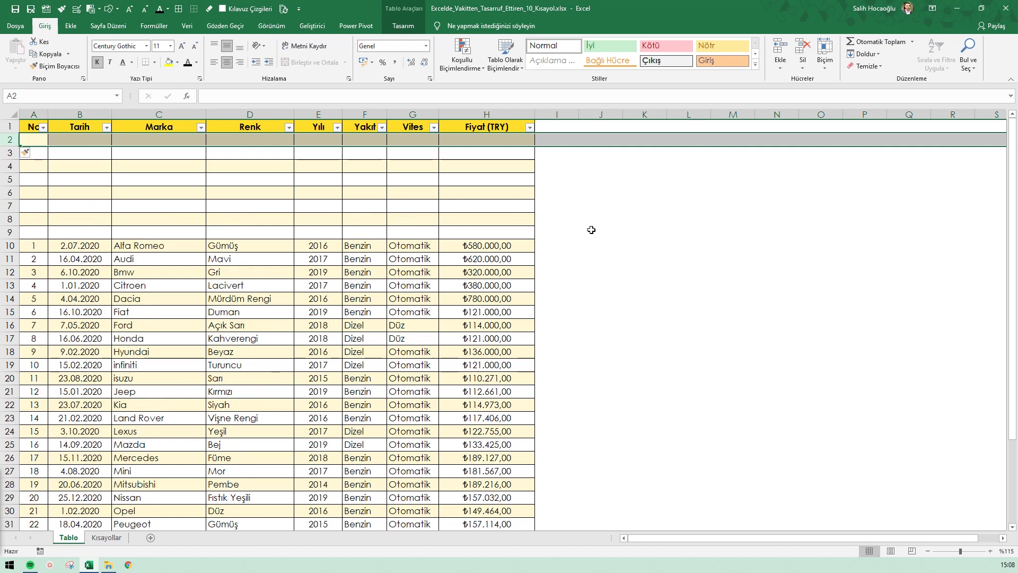
key(ctrl+plus)
key(ctrl+plus)
key(ctrl+plus)
key(ctrl+plus)
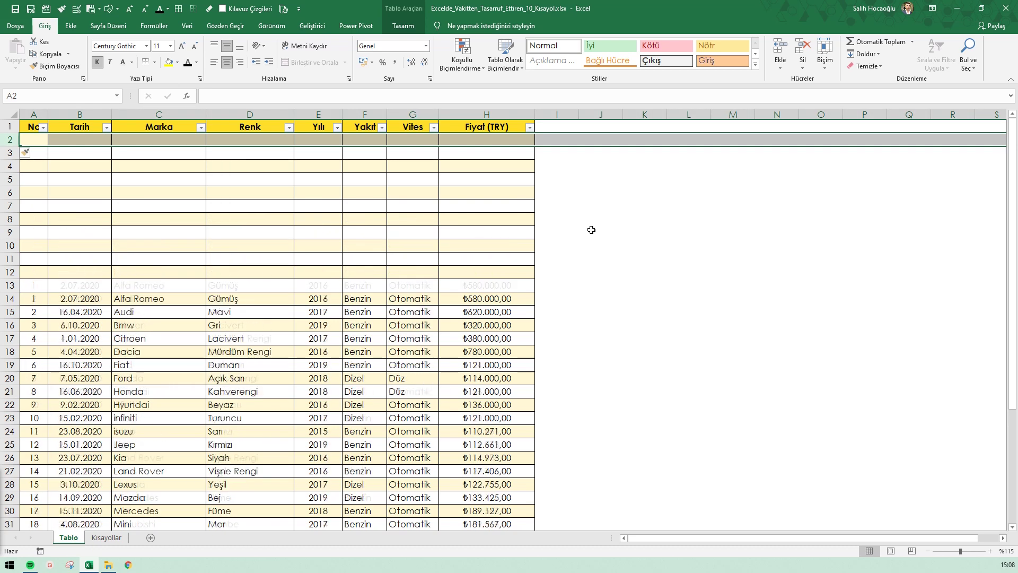
- Delete the extra blank rows so only row 2 stays empty above Alfa Romeo
click(88, 179)
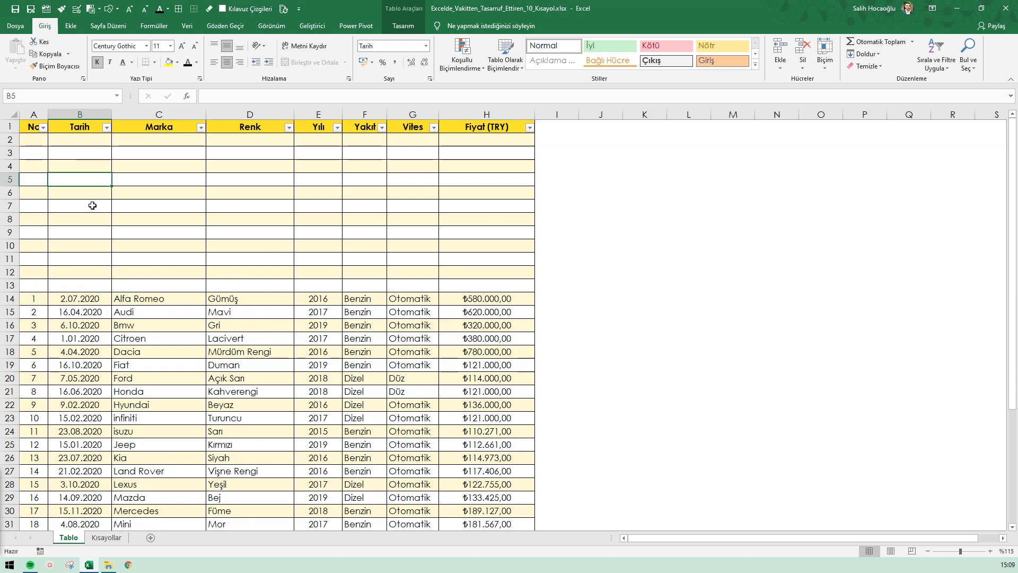
right_click(9, 139)
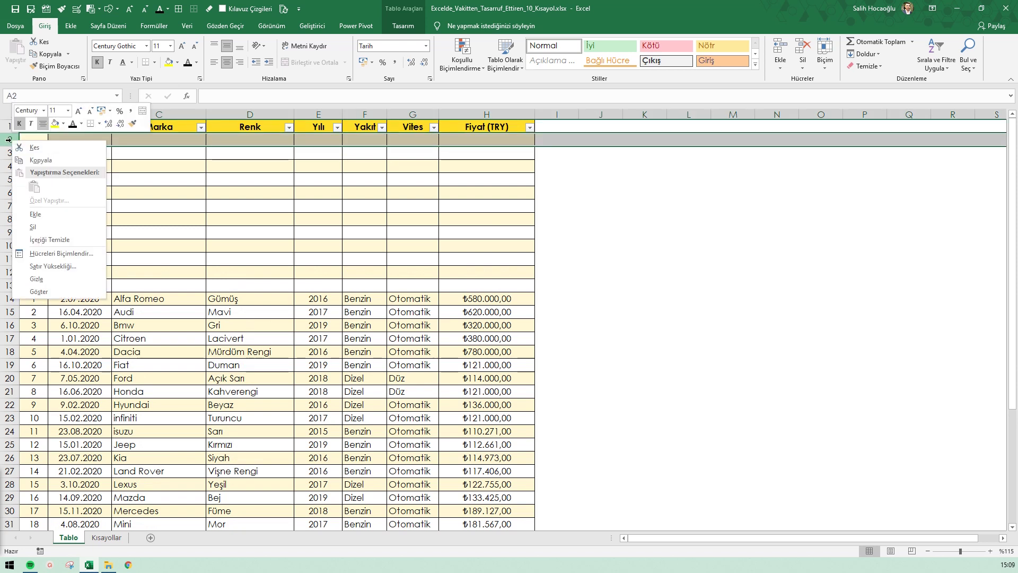
click(52, 227)
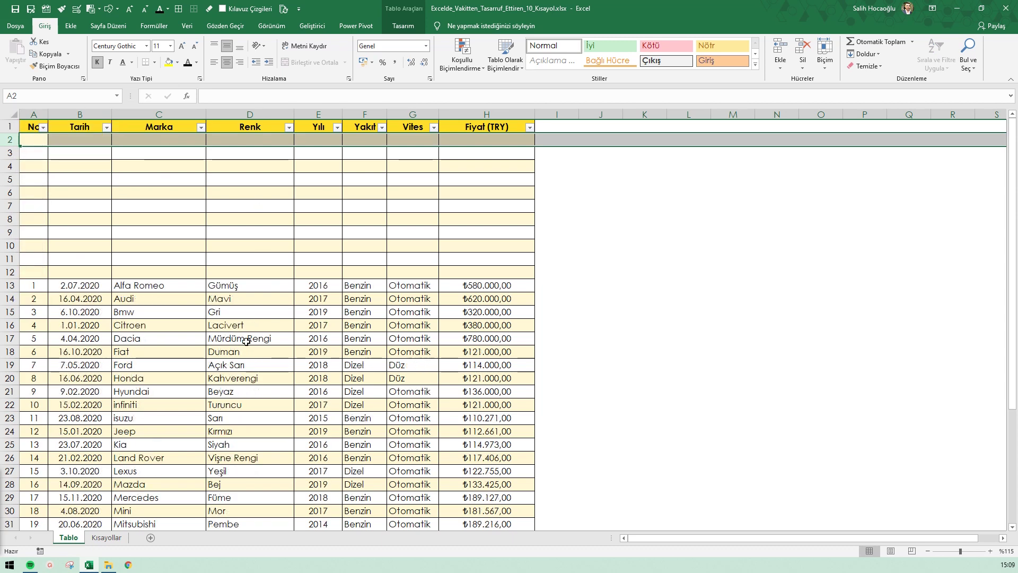
key(ctrl+minus)
key(ctrl+minus)
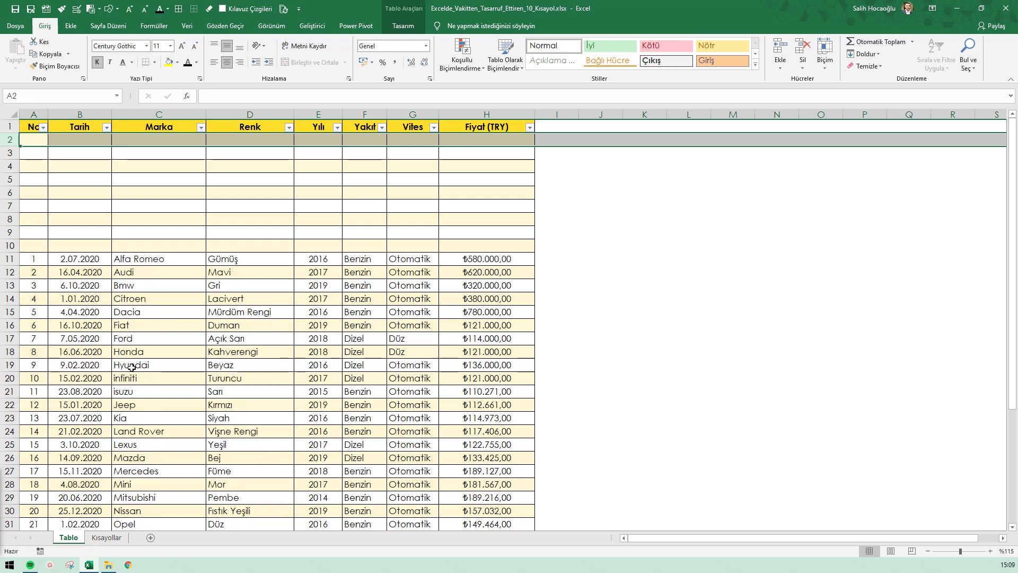
key(ctrl+minus)
key(ctrl+minus)
key(ctrl+minus)
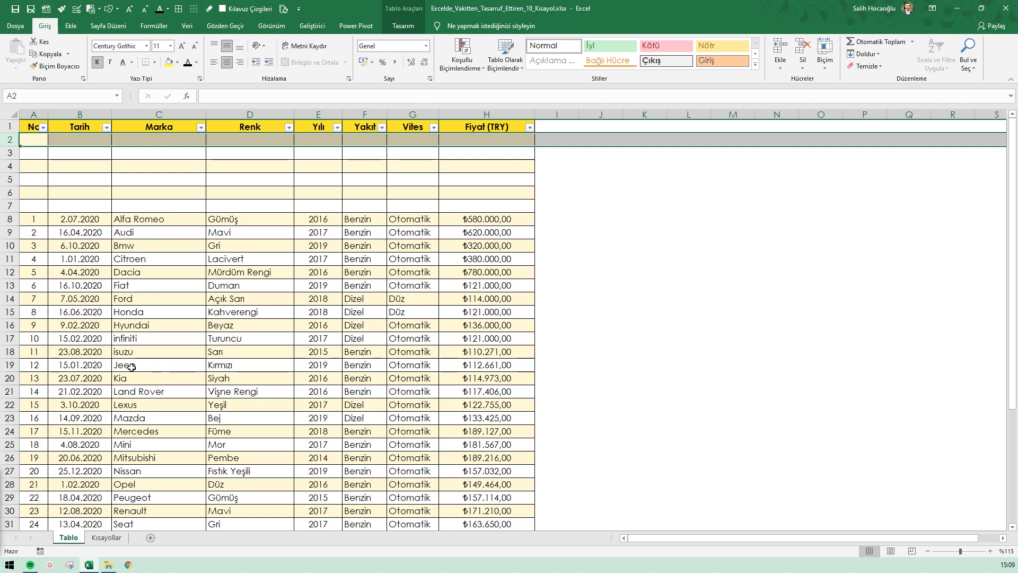
key(ctrl+minus)
key(ctrl+minus)
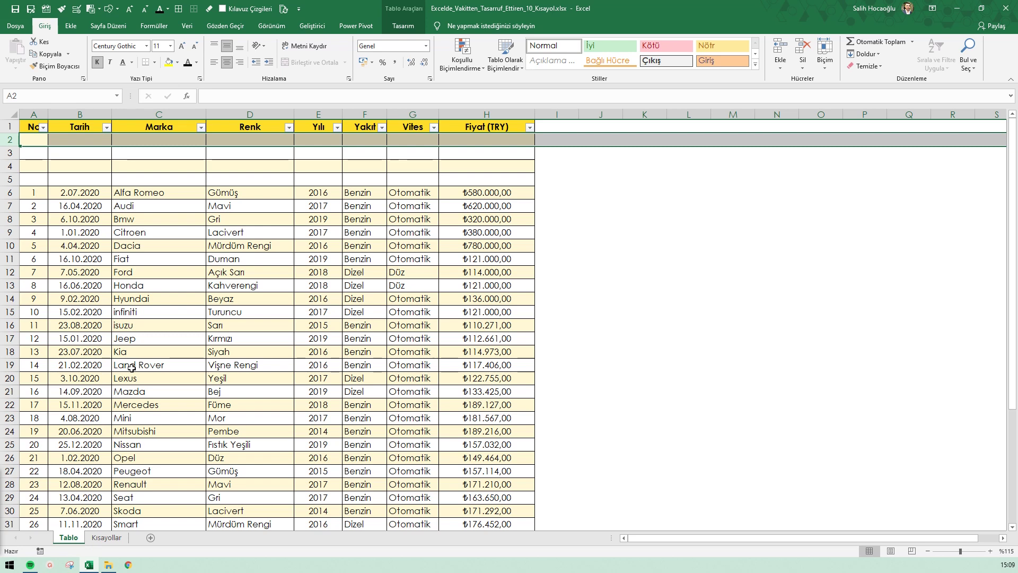
key(ctrl+minus)
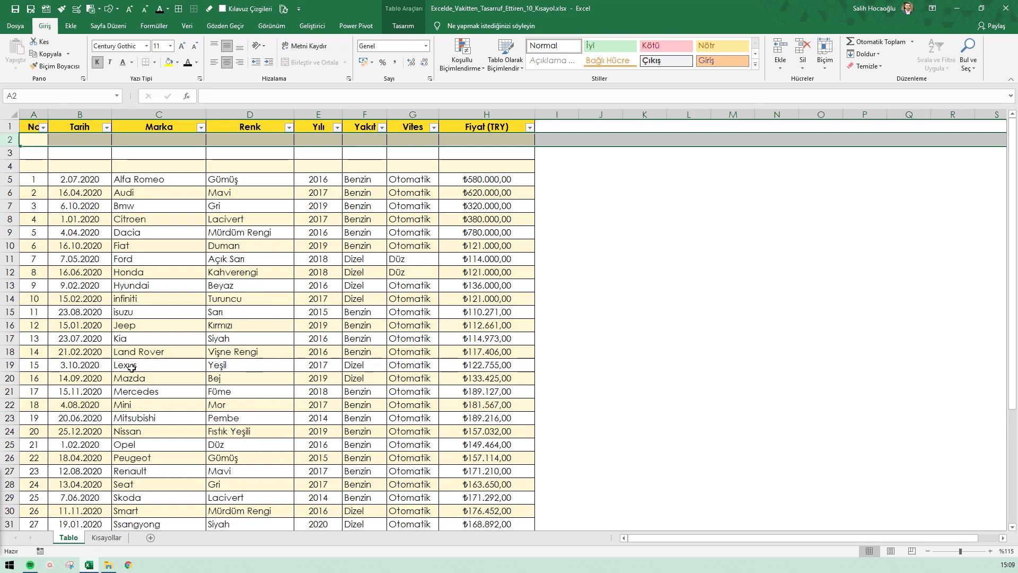
key(ctrl+minus)
key(ctrl+minus)
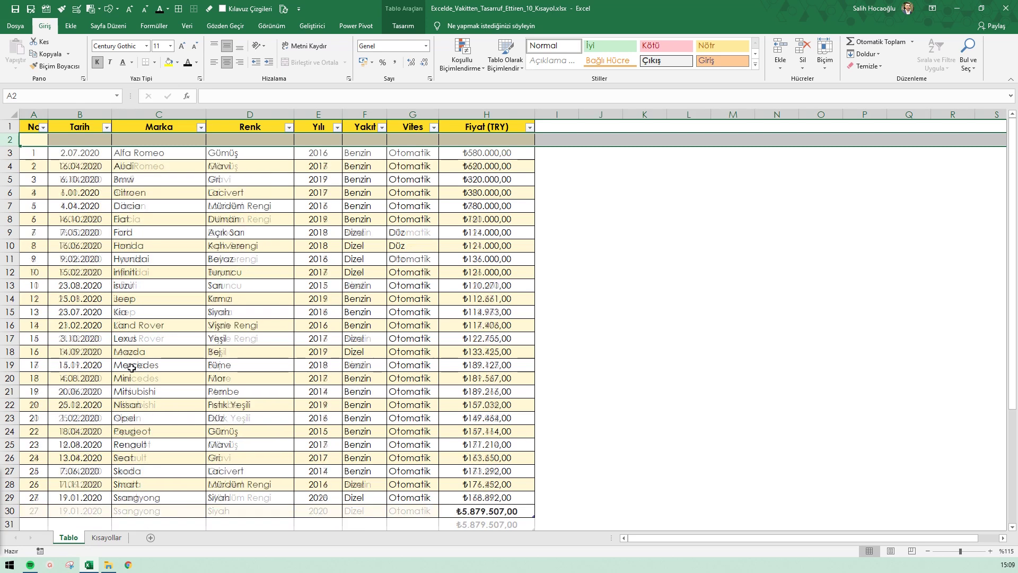
key(Down)
key(Down)
key(Down)
key(Right)
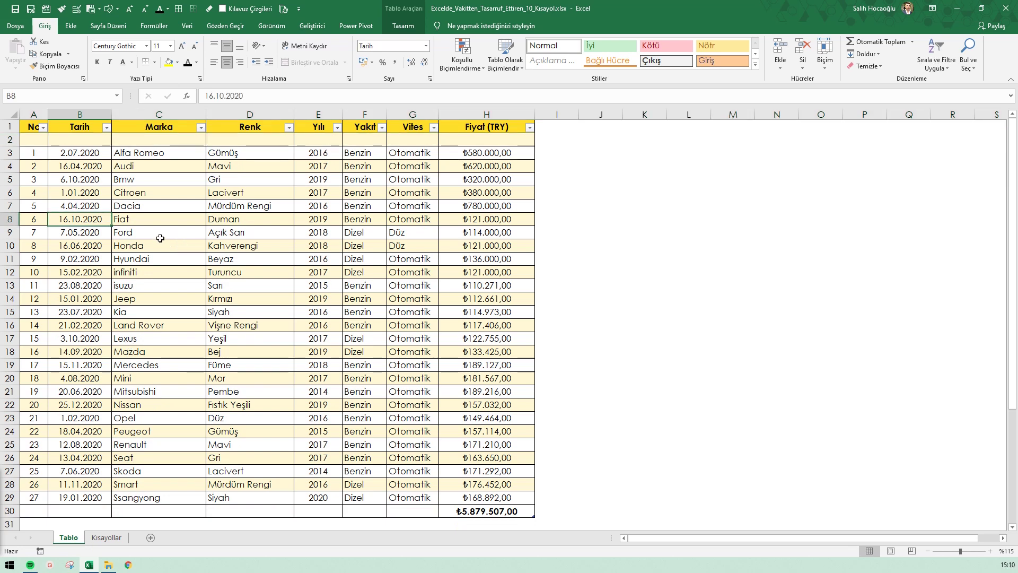
- Fill the Ford cell dark red, then repeat on the Benzin, Siyah, Mercedes and 15.01.2020 cells
click(167, 232)
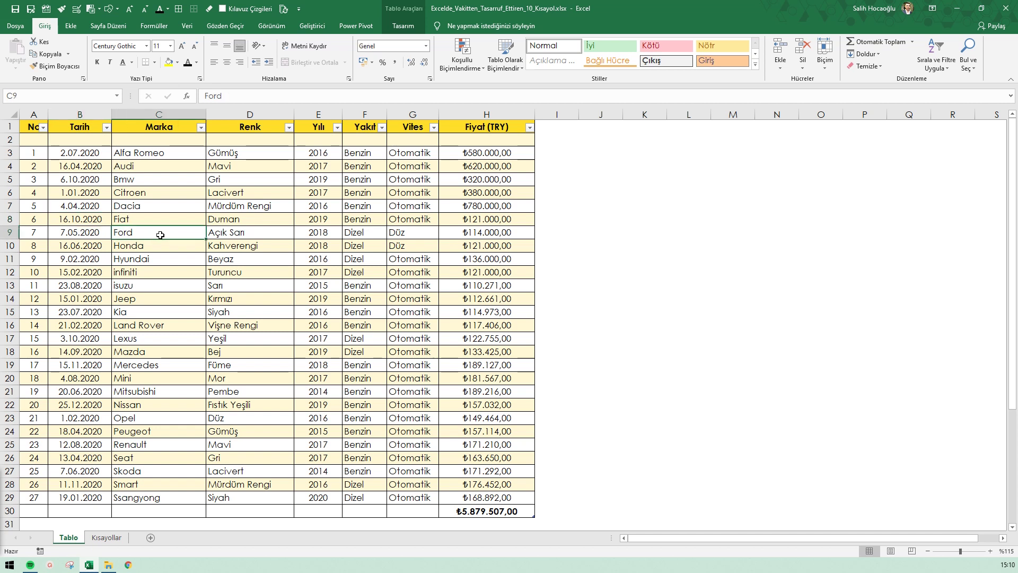
click(177, 62)
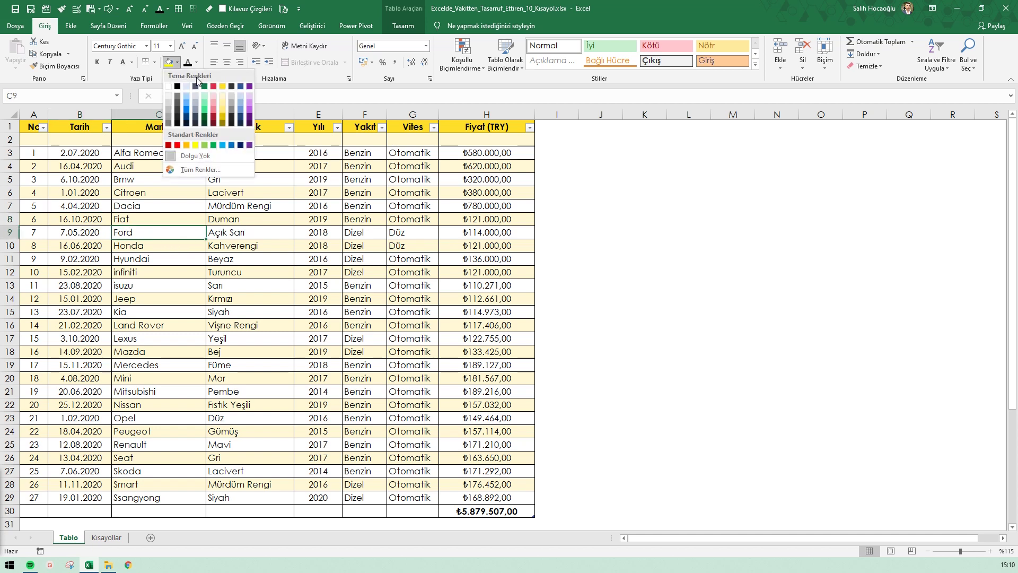
click(213, 87)
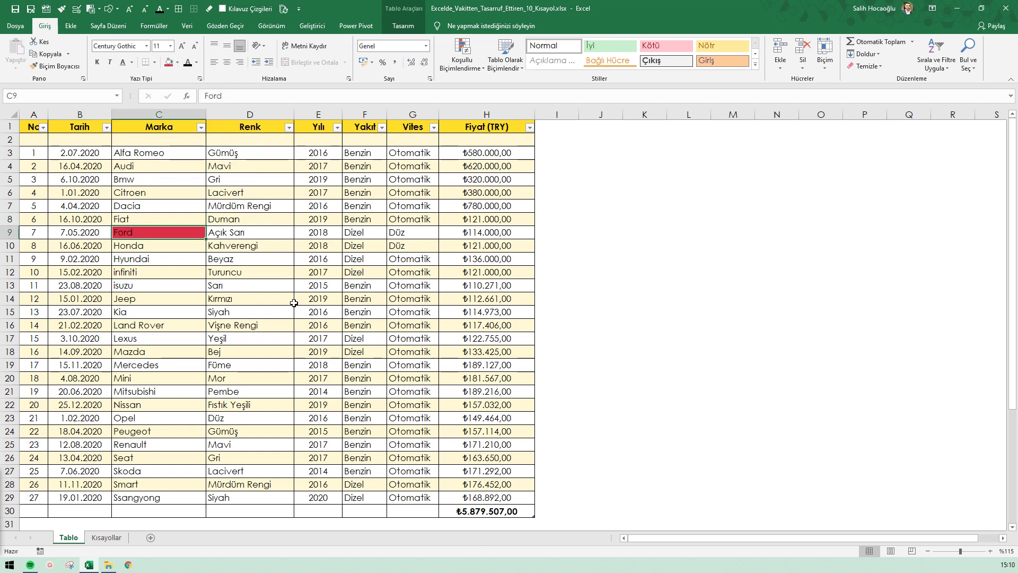
click(356, 288)
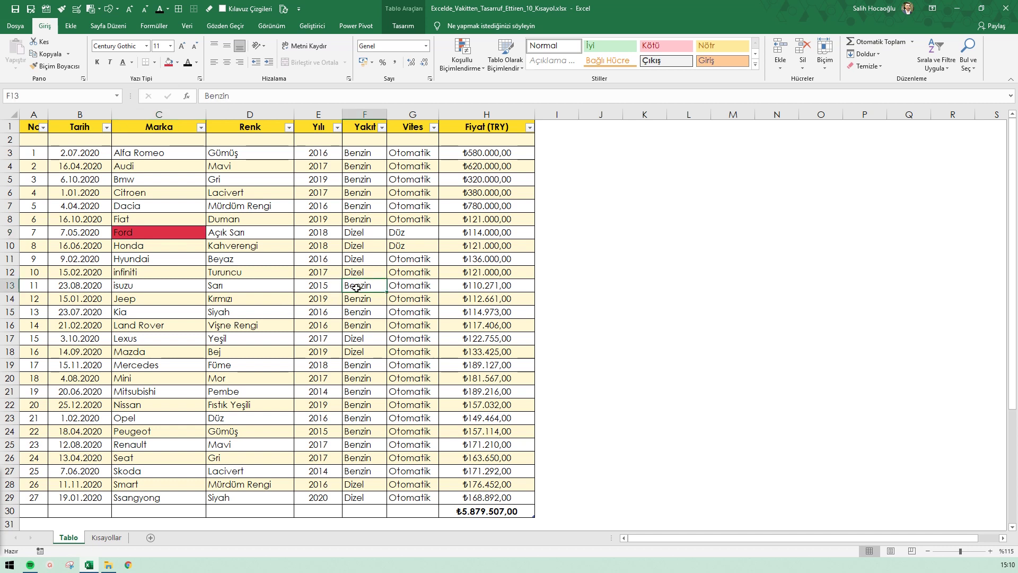
key(F4)
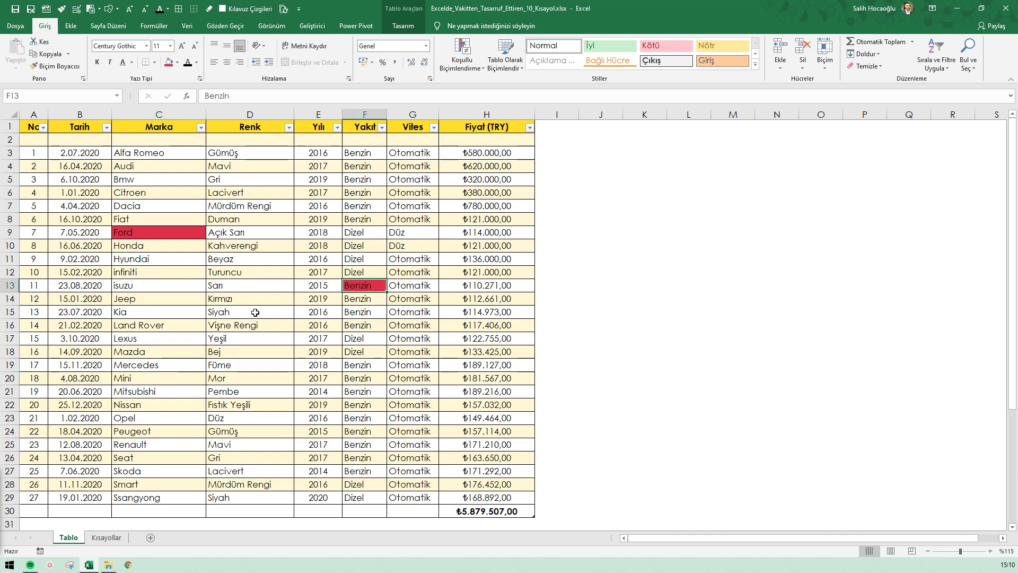
click(255, 313)
key(F4)
click(132, 360)
key(F4)
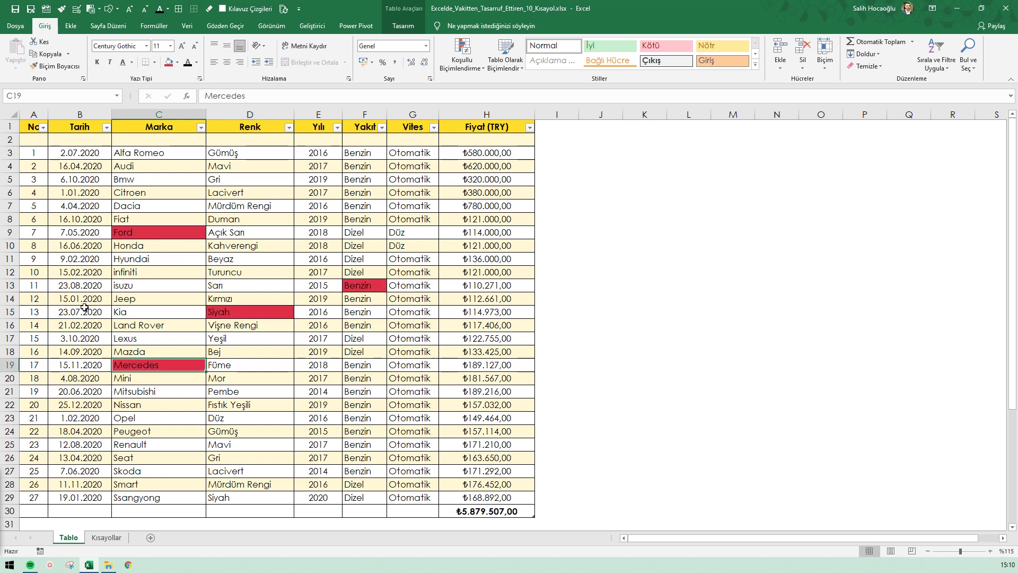
click(84, 300)
key(F4)
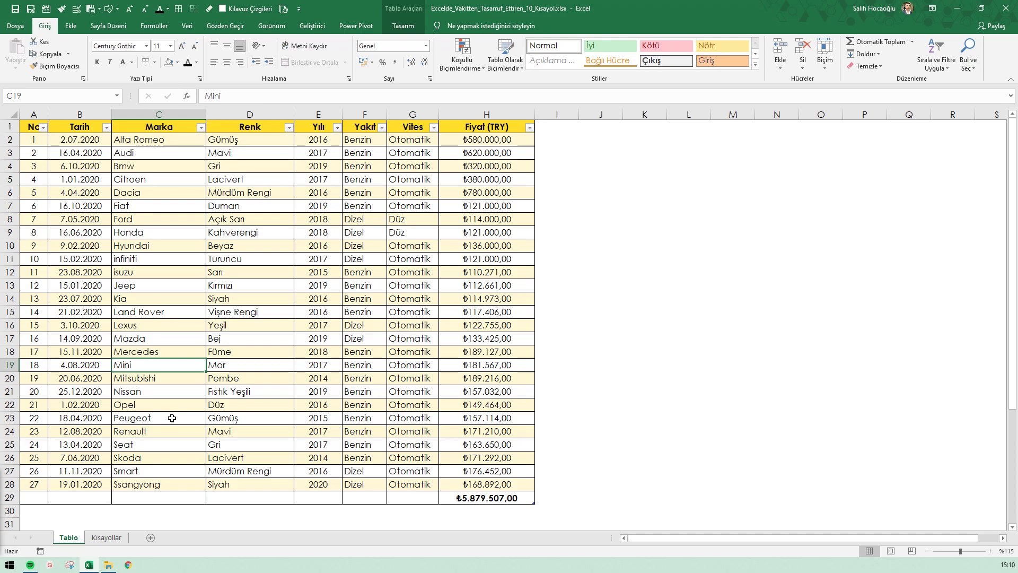
- Insert a row above the total and start car 28 with its number and today's date
scroll(151, 419, down, 1)
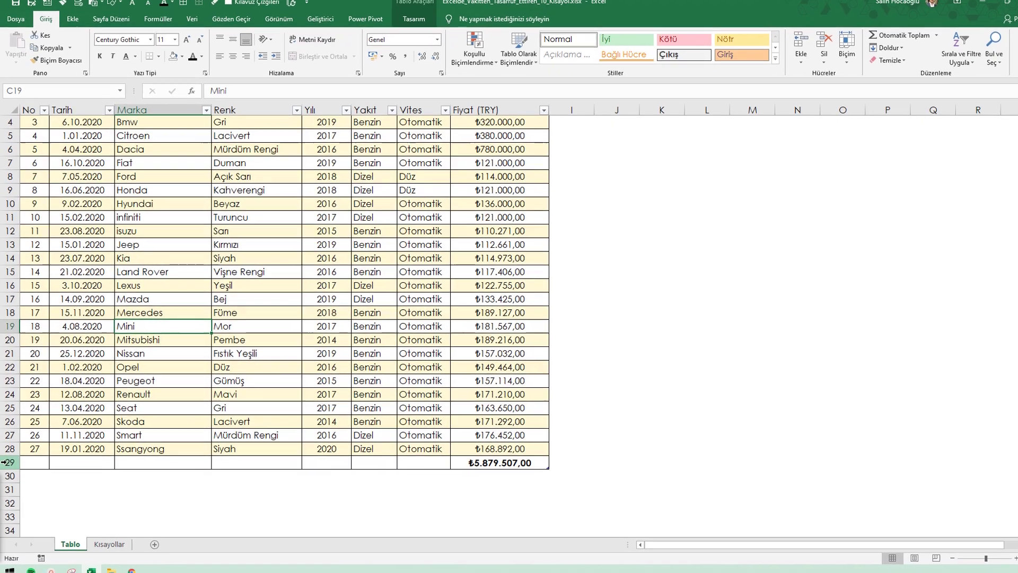
right_click(6, 457)
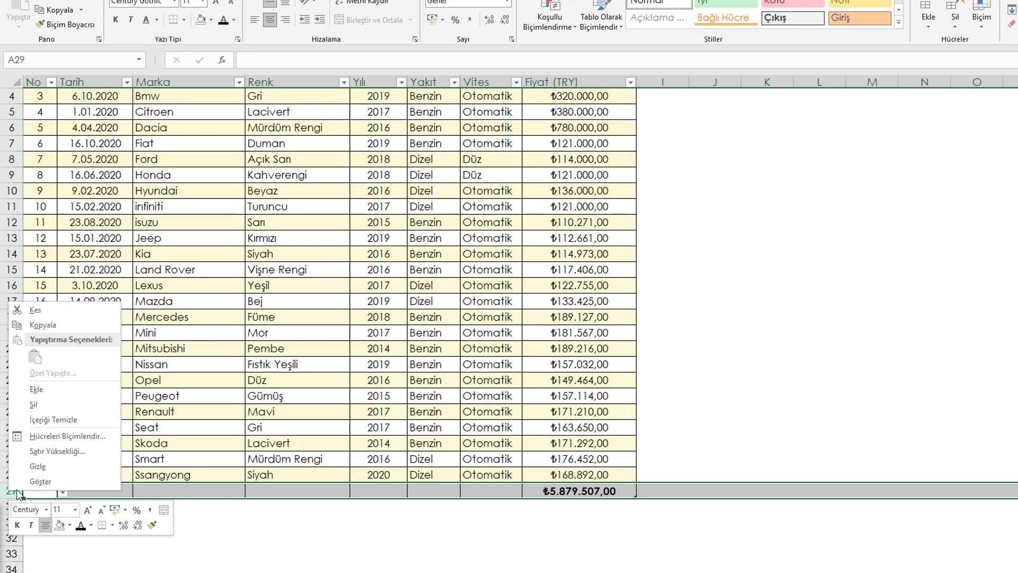
click(59, 391)
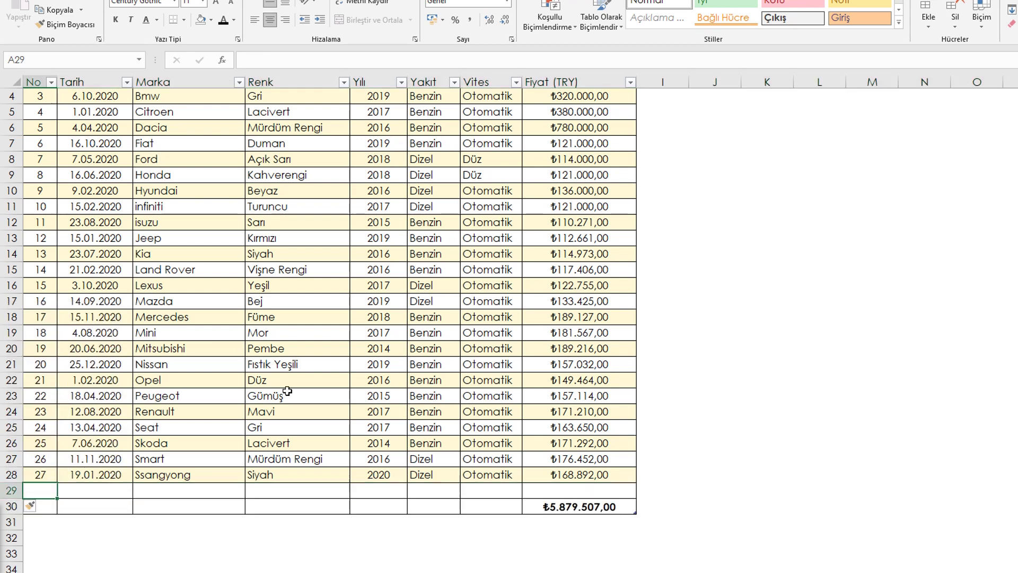
text(28)
key(Tab)
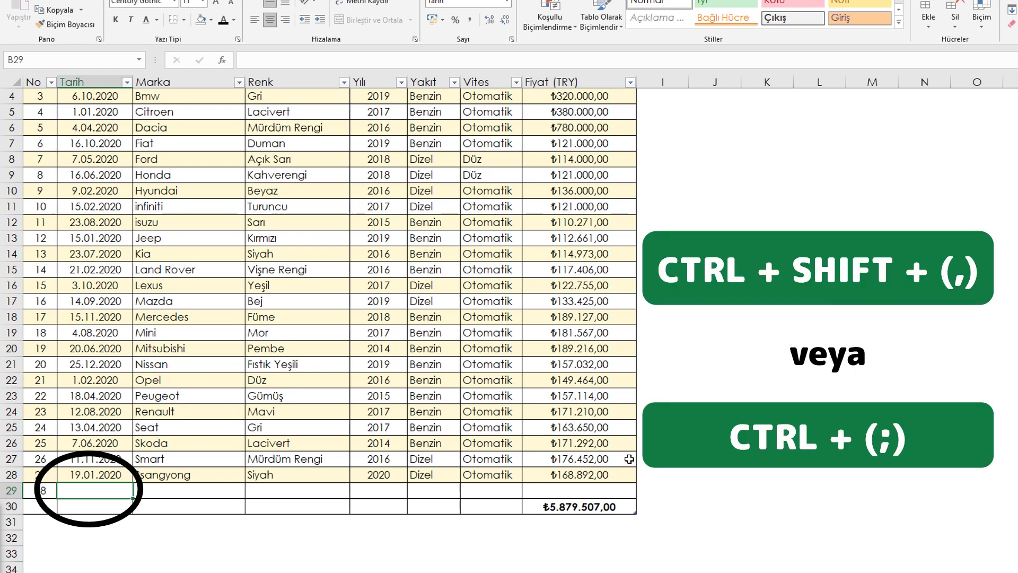
key(ctrl+semicolon)
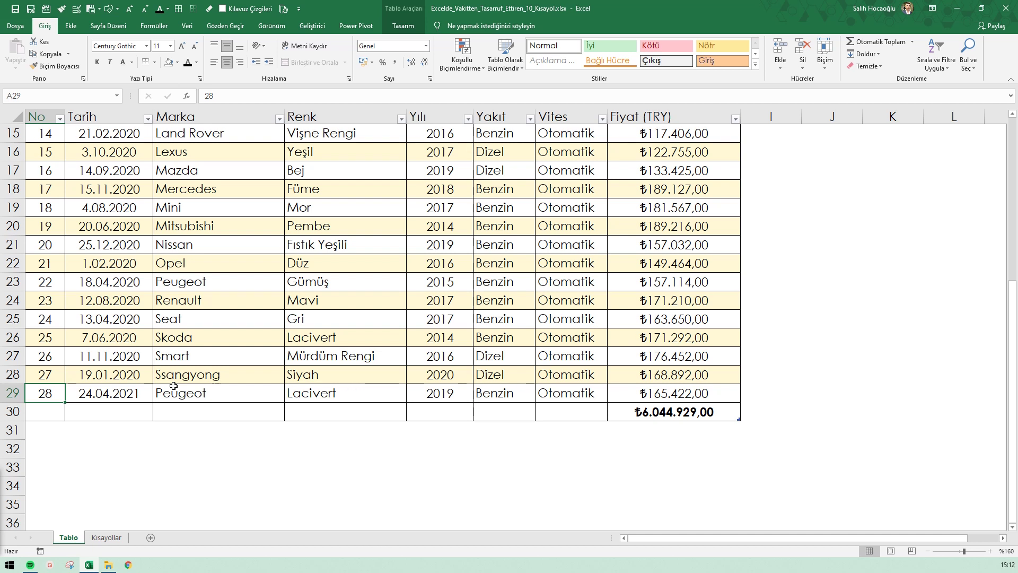
- Change the Peugeot's price to 150000 and move to the Kısayollar sheet
click(25, 394)
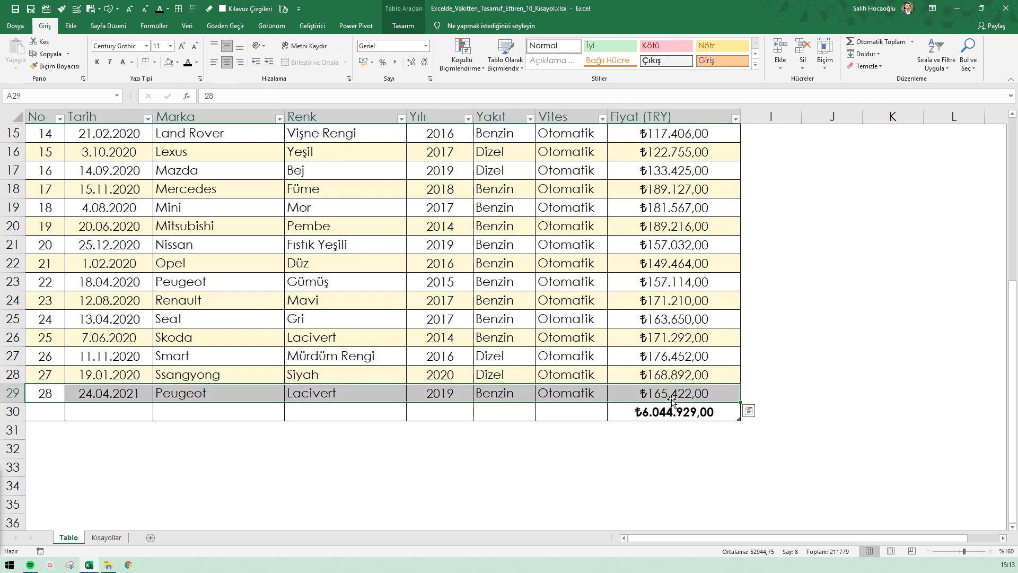
click(684, 391)
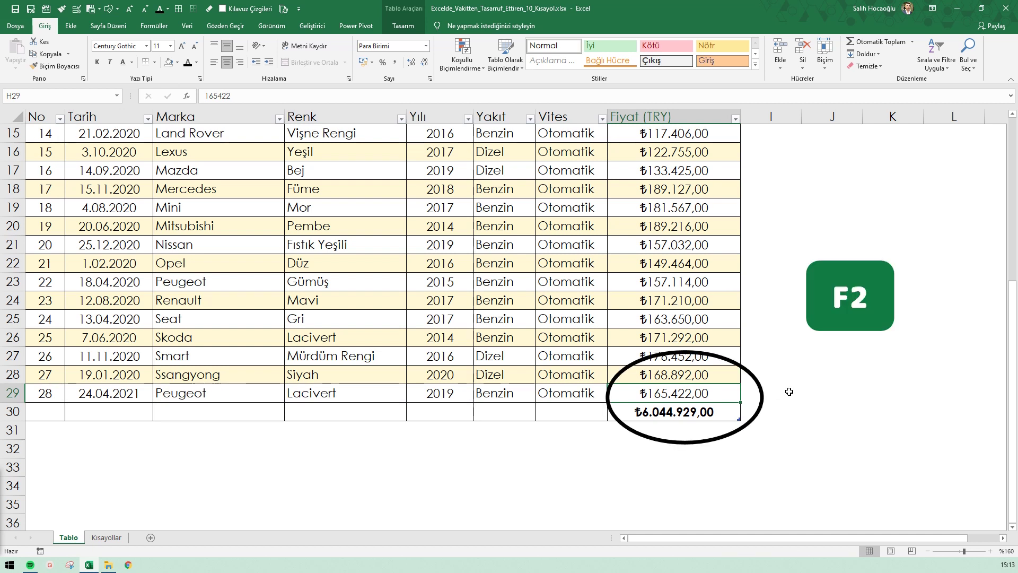
key(F2)
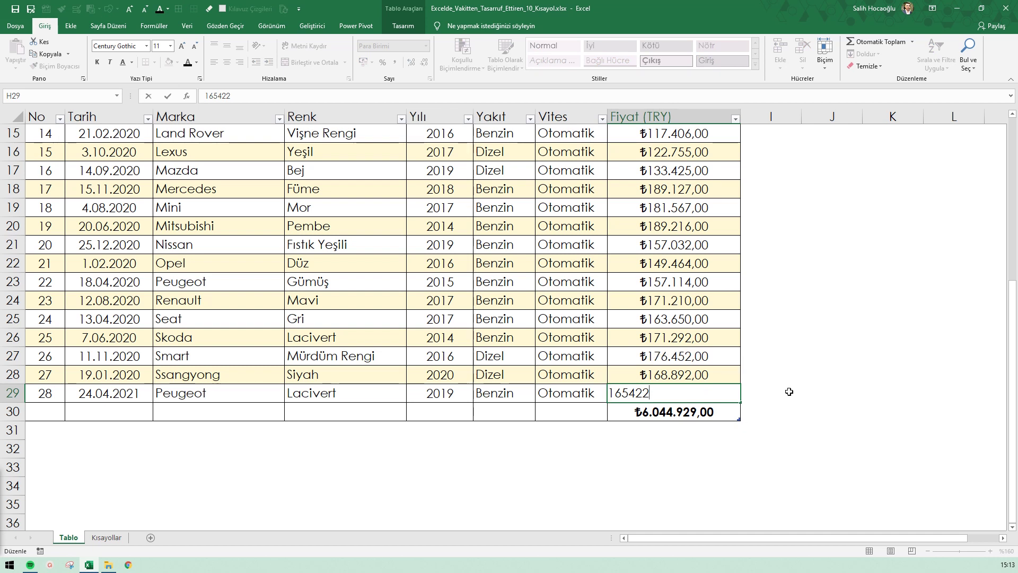
key(BackSpace)
key(BackSpace)
key(BackSpace)
text(50)
text(.000,00)
key(Return)
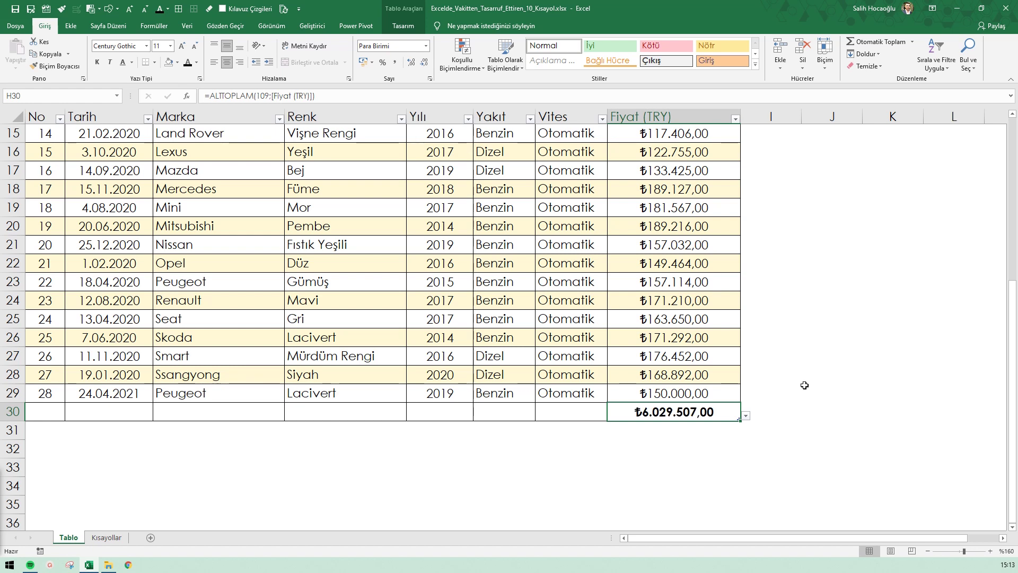
key(ctrl+Page_Down)
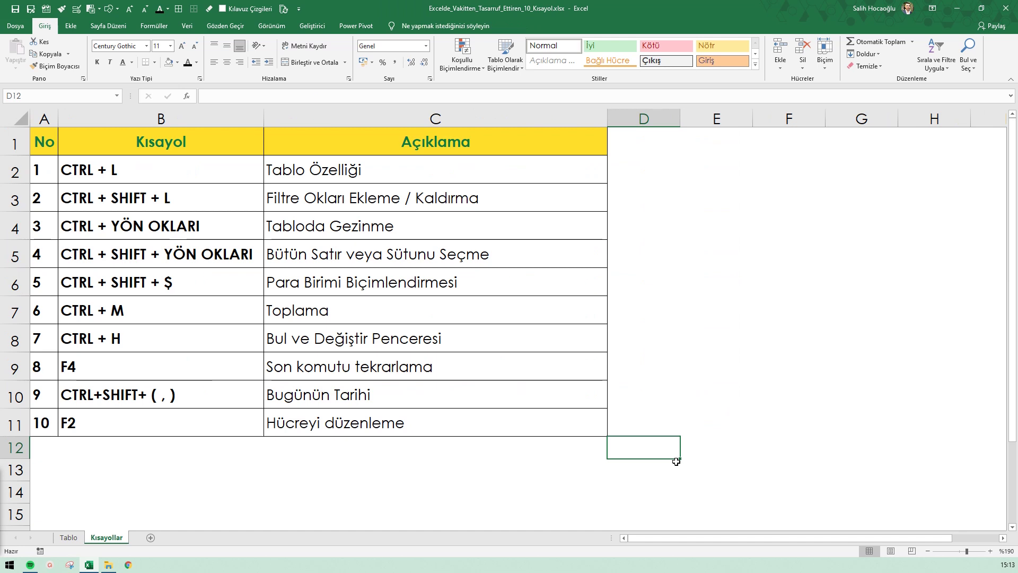